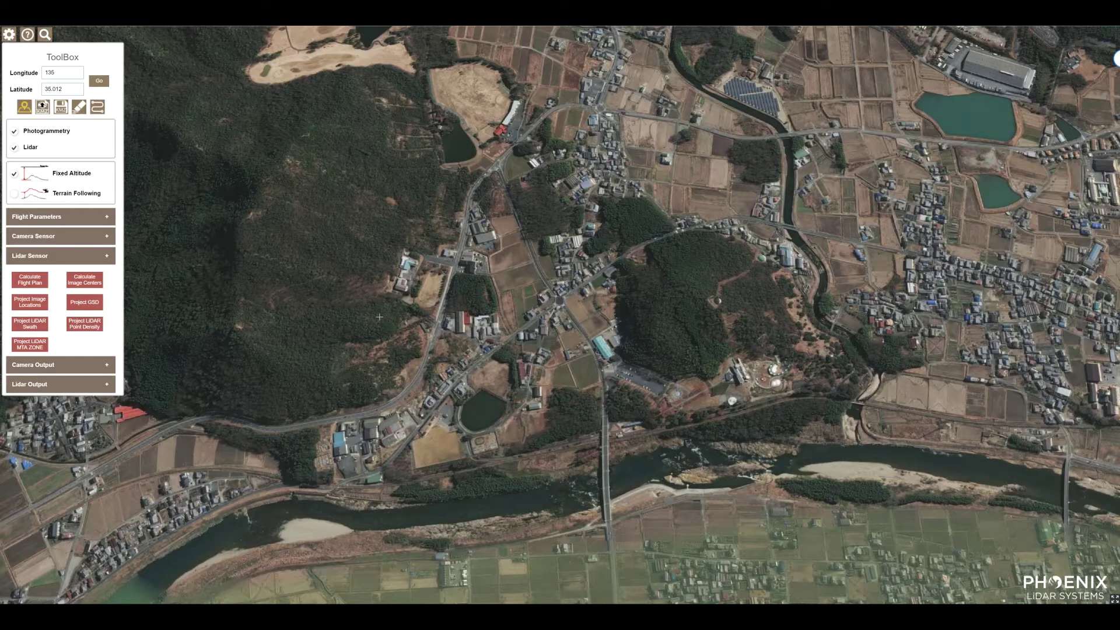
# Step: Examine the hillside, village and river terrain around the starting coordinates, and open the address search field
pyautogui.moveTo(375, 307); pyautogui.dragTo(503, 320)
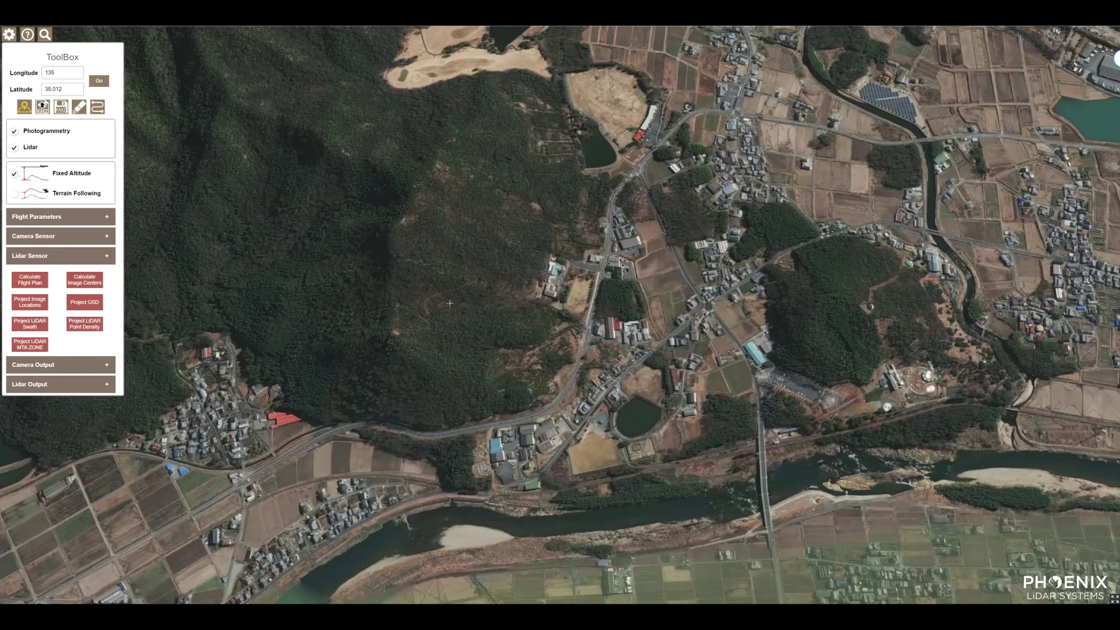
pyautogui.scroll(1, 450, 304)
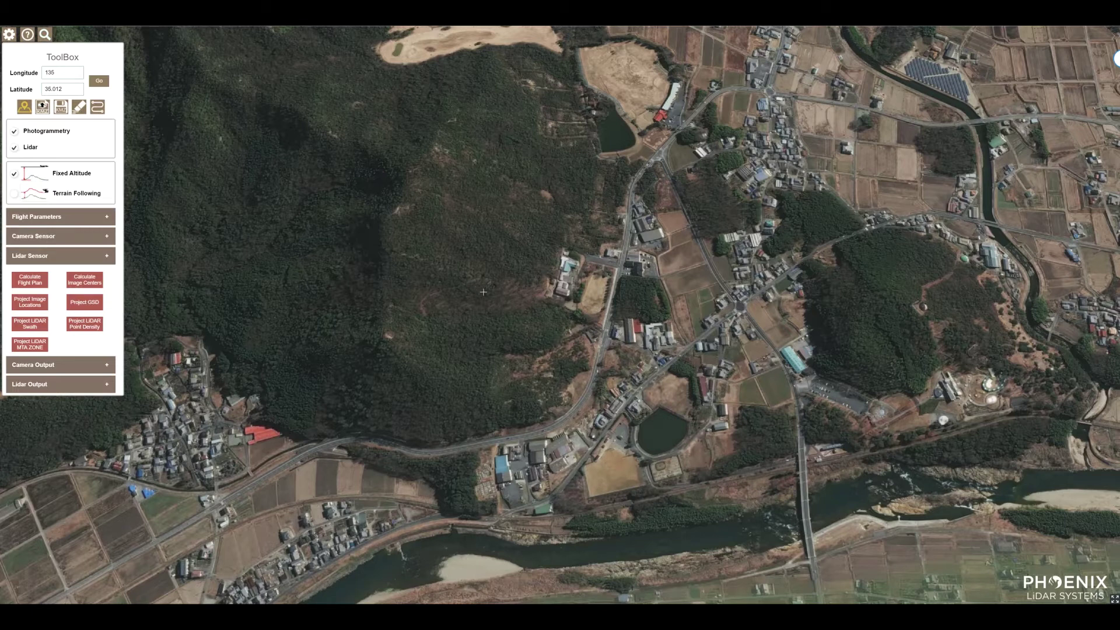
pyautogui.scroll(-1, 481, 297)
pyautogui.moveTo(492, 292); pyautogui.dragTo(444, 309)
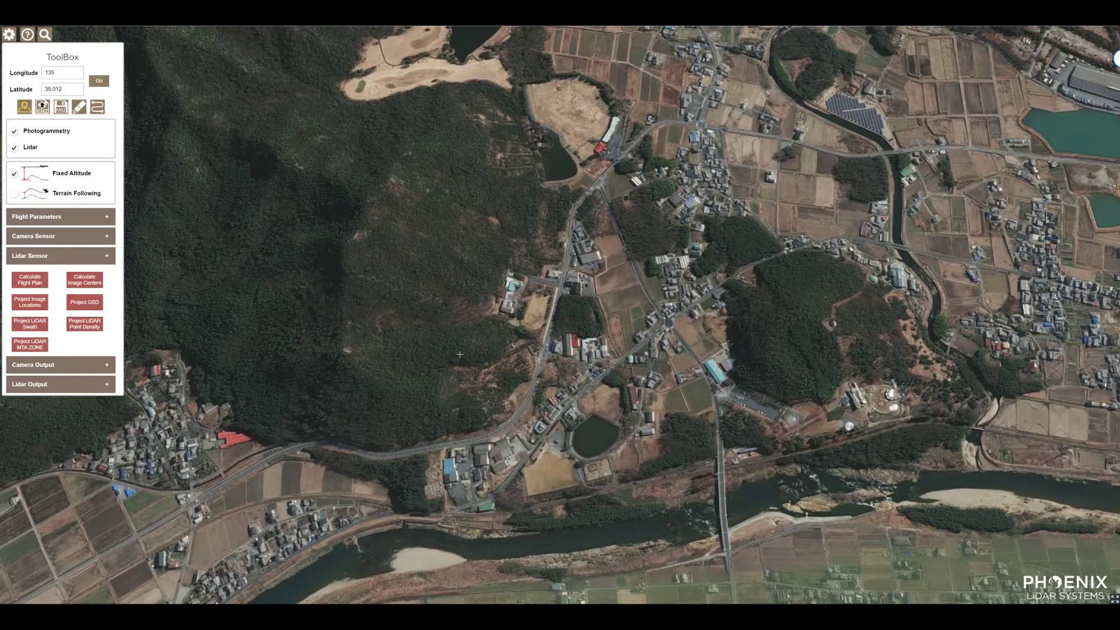
pyautogui.moveTo(469, 334)
pyautogui.mouseDown()
pyautogui.moveTo(476, 297)
pyautogui.moveTo(448, 308)
pyautogui.moveTo(401, 276)
pyautogui.moveTo(488, 254)
pyautogui.moveTo(454, 299)
pyautogui.moveTo(469, 317)
pyautogui.mouseUp()
pyautogui.scroll(3, 431, 324)
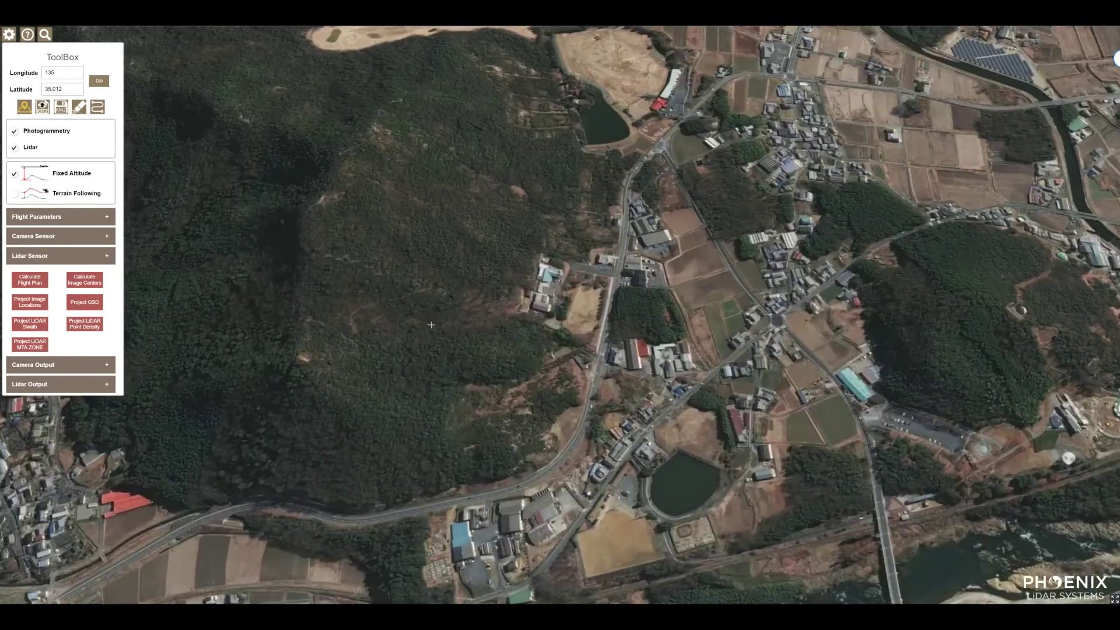
pyautogui.scroll(-2, 431, 324)
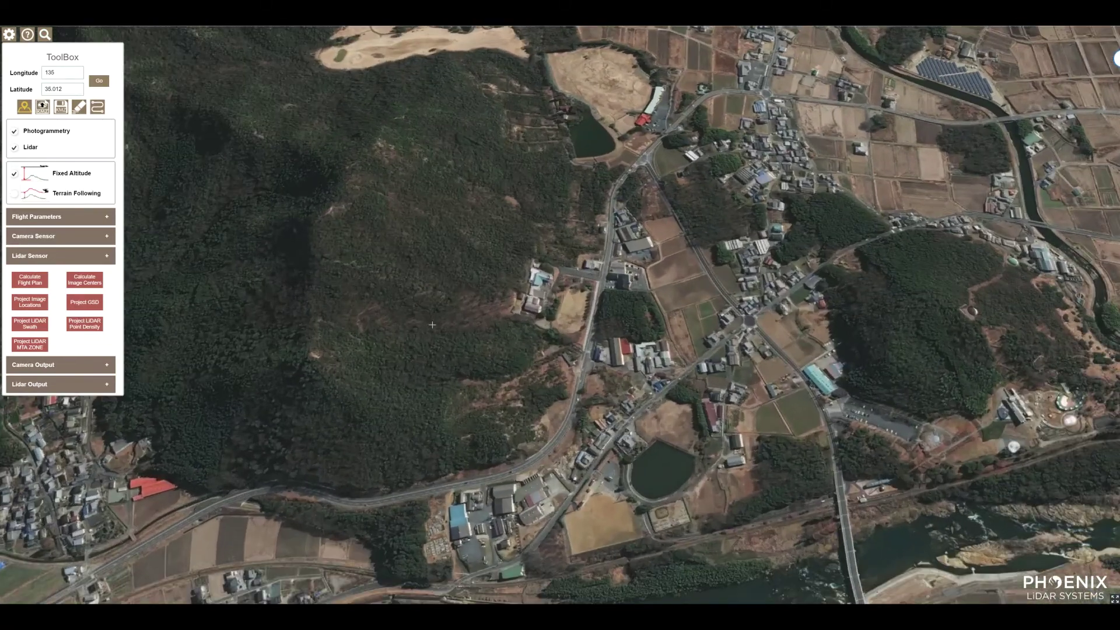
pyautogui.scroll(-5, 432, 324)
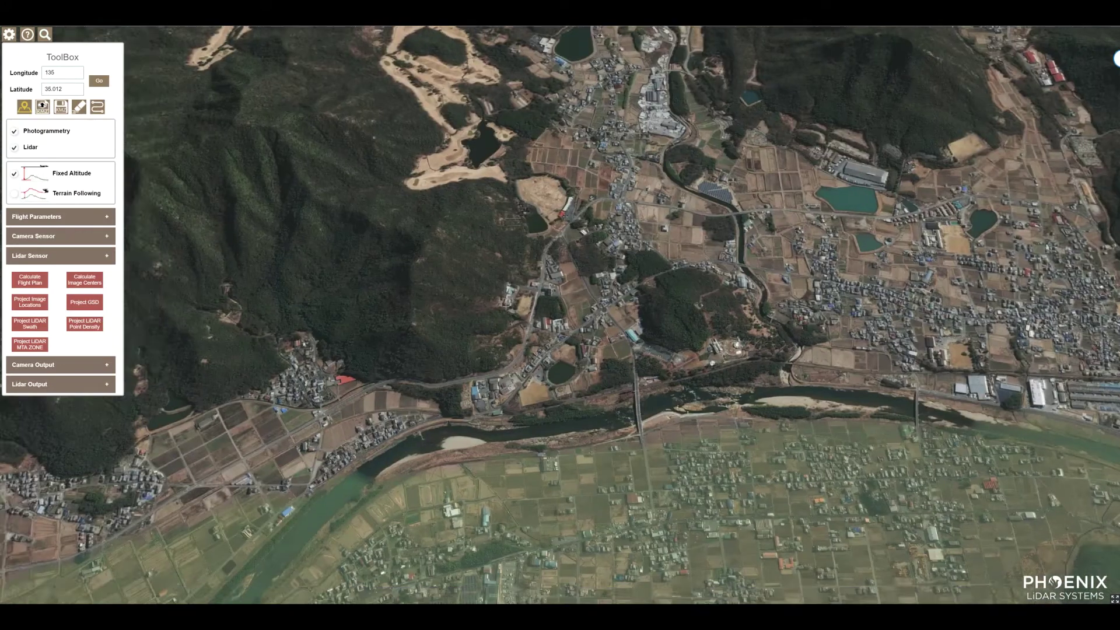
pyautogui.moveTo(507, 305); pyautogui.dragTo(465, 321)
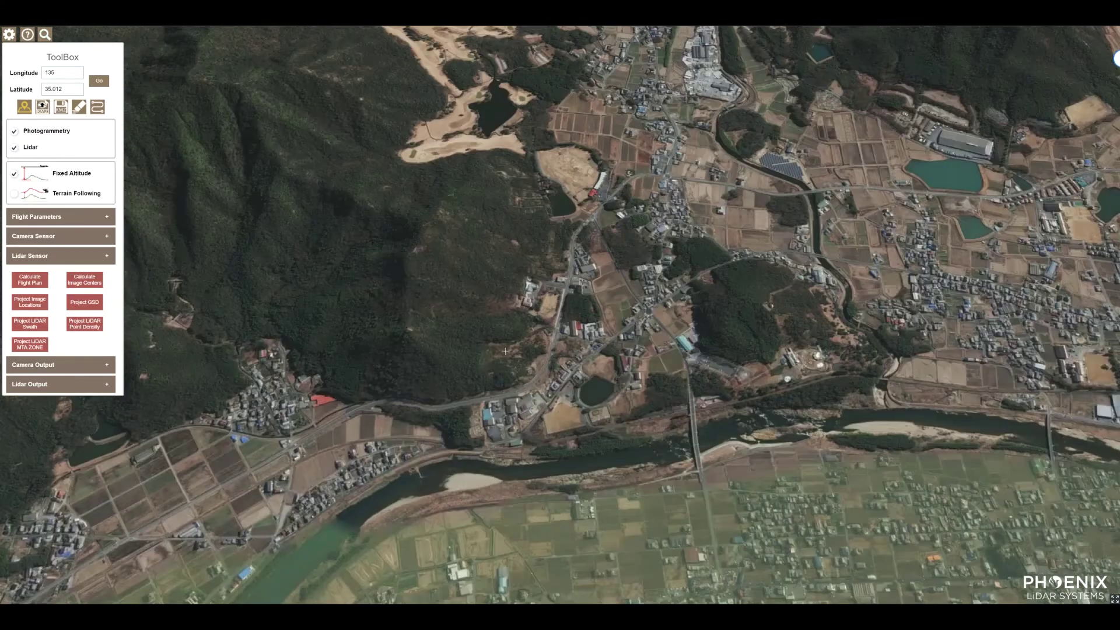
pyautogui.scroll(5, 515, 358)
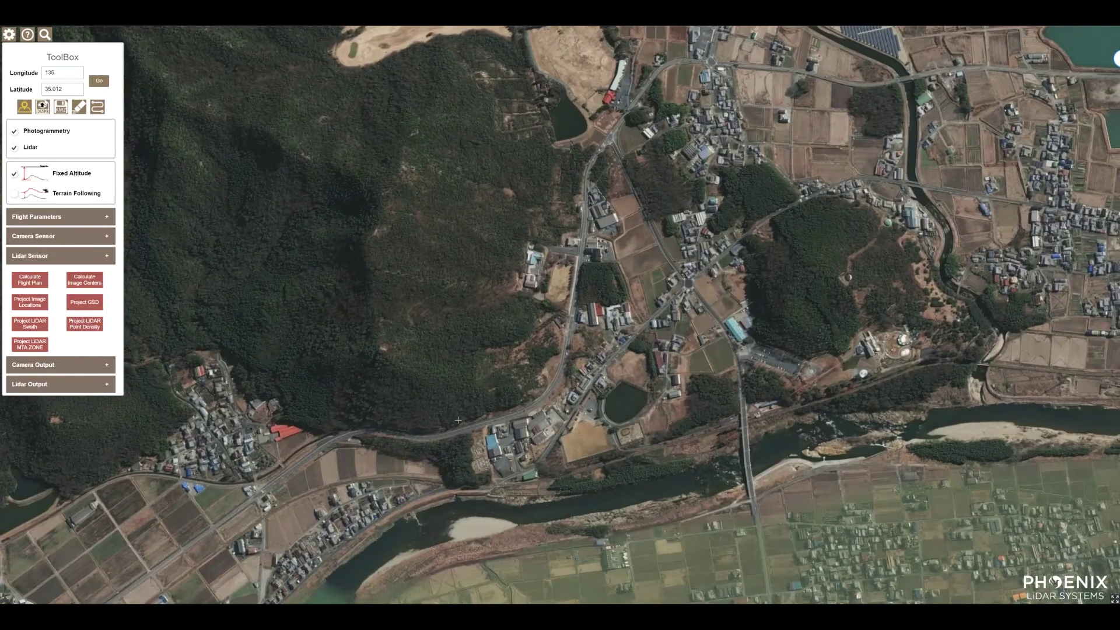
pyautogui.scroll(-2, 474, 354)
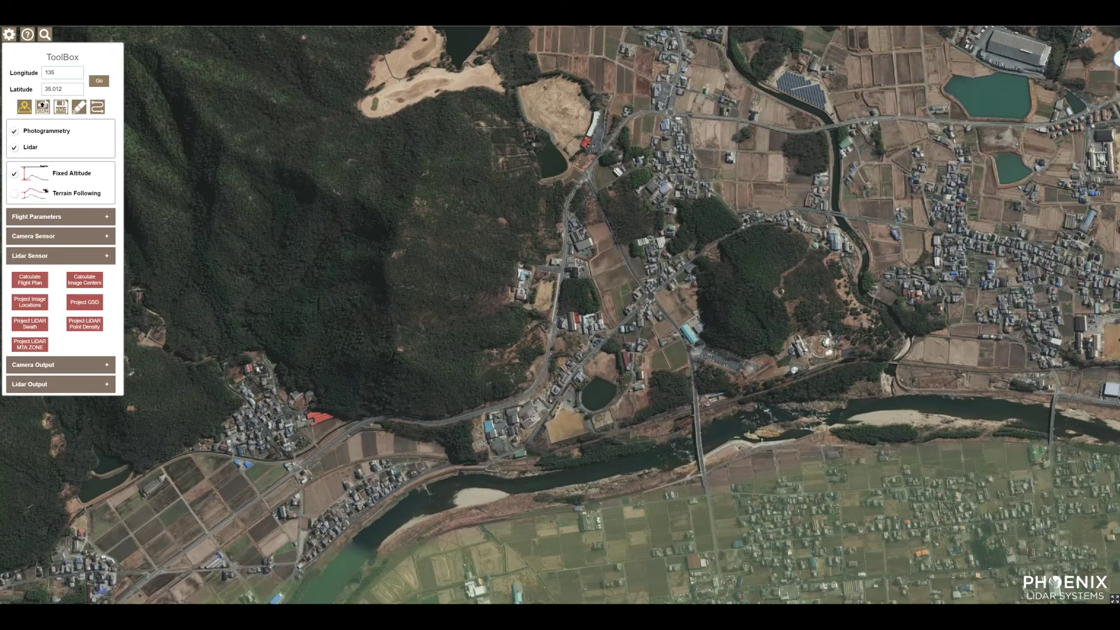
pyautogui.scroll(3, 512, 364)
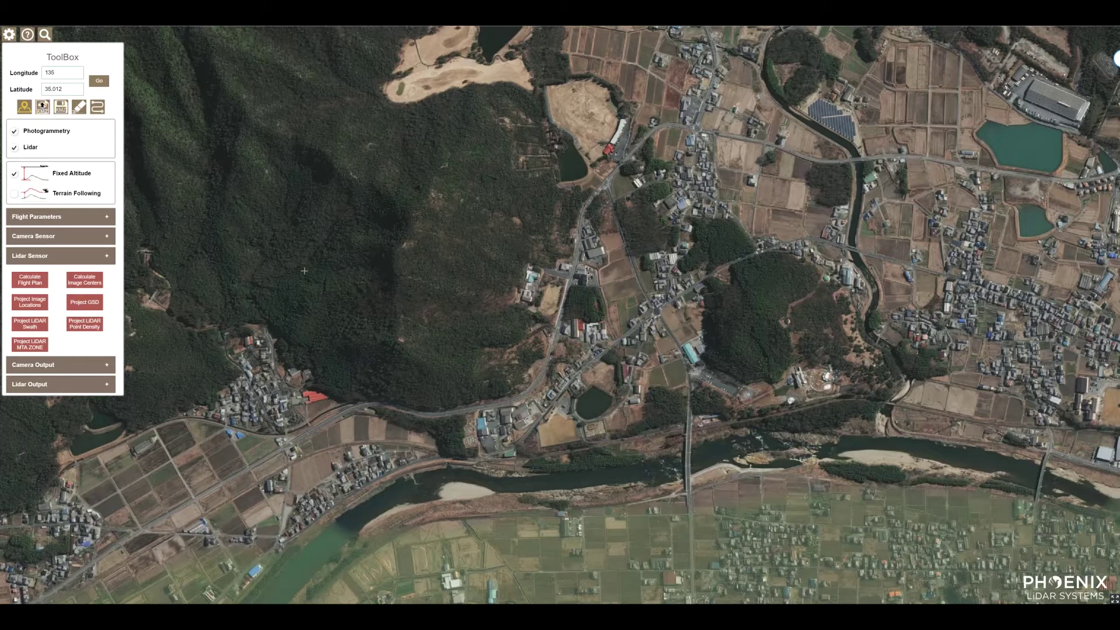
pyautogui.moveTo(46, 35)
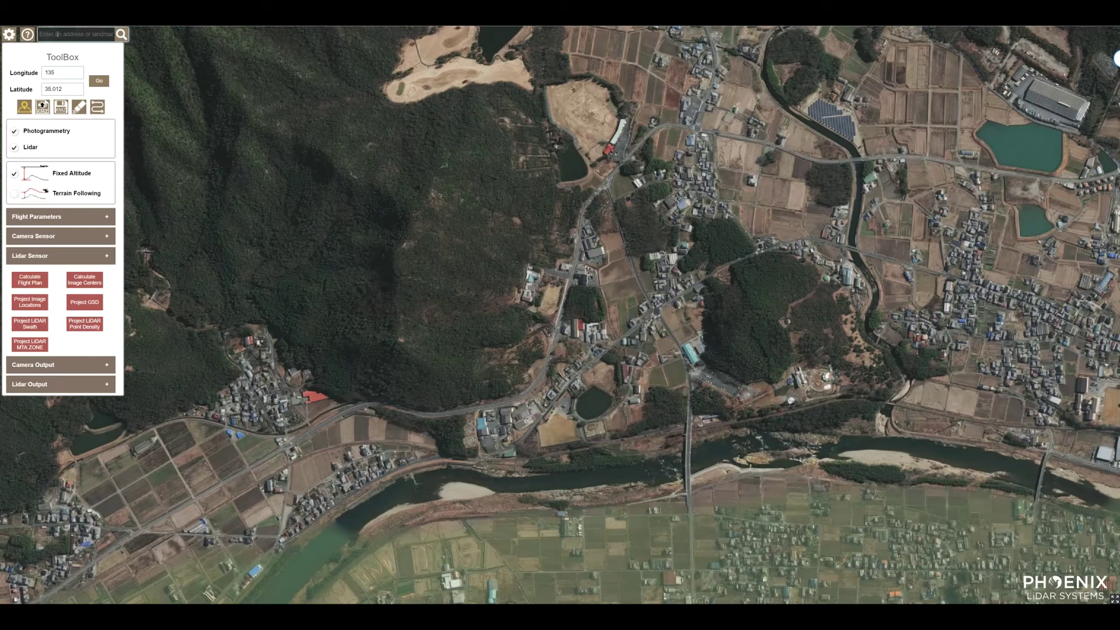
pyautogui.click(57, 34)
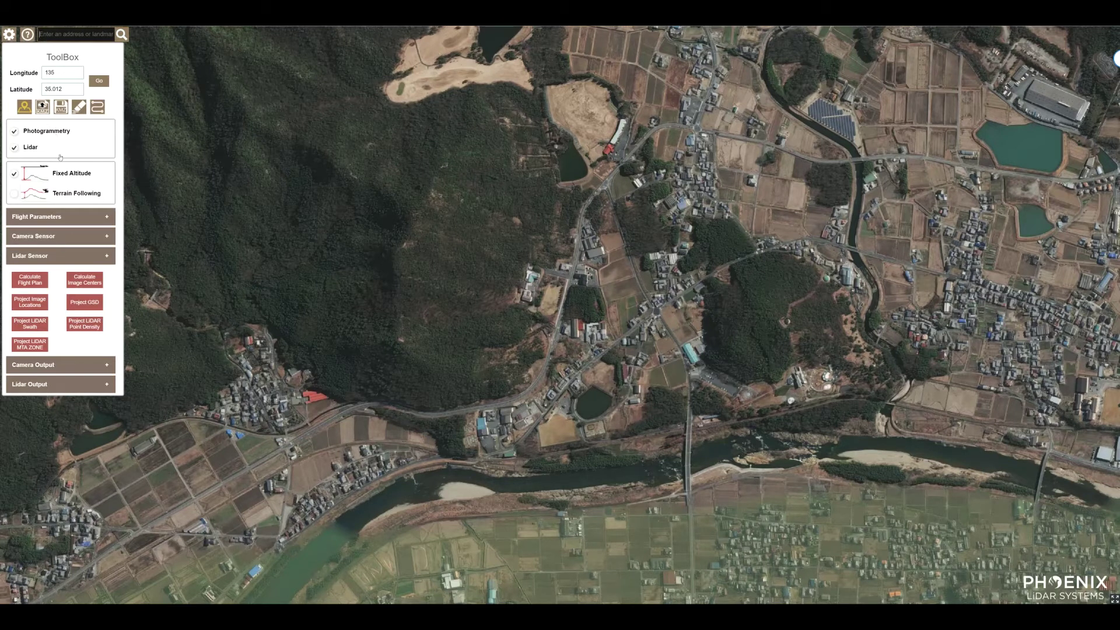
# Step: Draw a four-cornered survey area across the forested hillside and the adjoining village north of the river
pyautogui.click(392, 249)
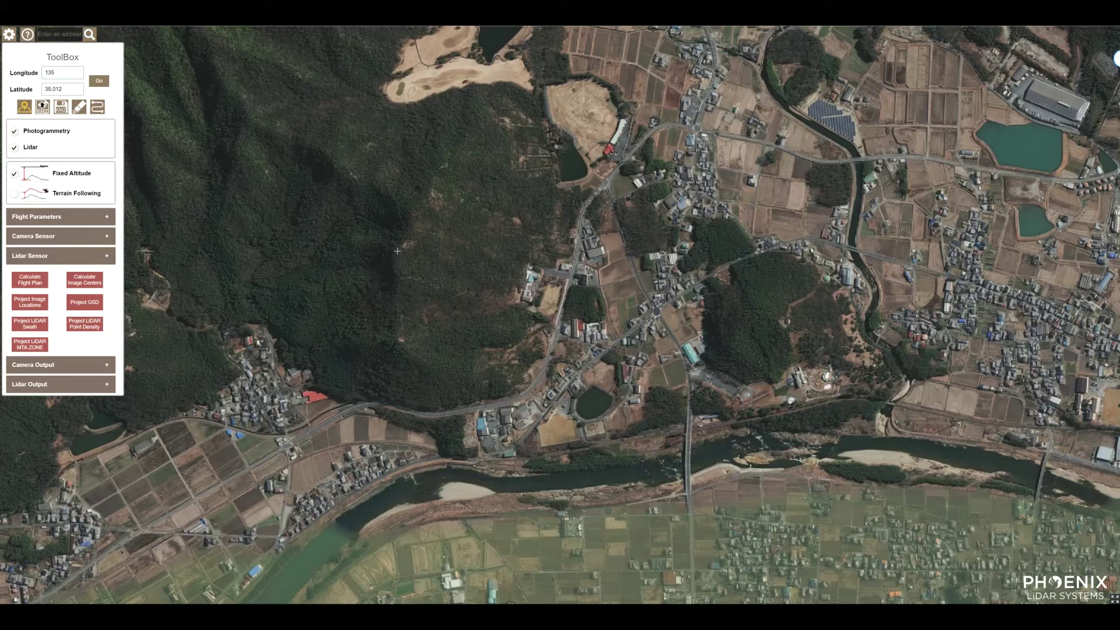
pyautogui.click(650, 231)
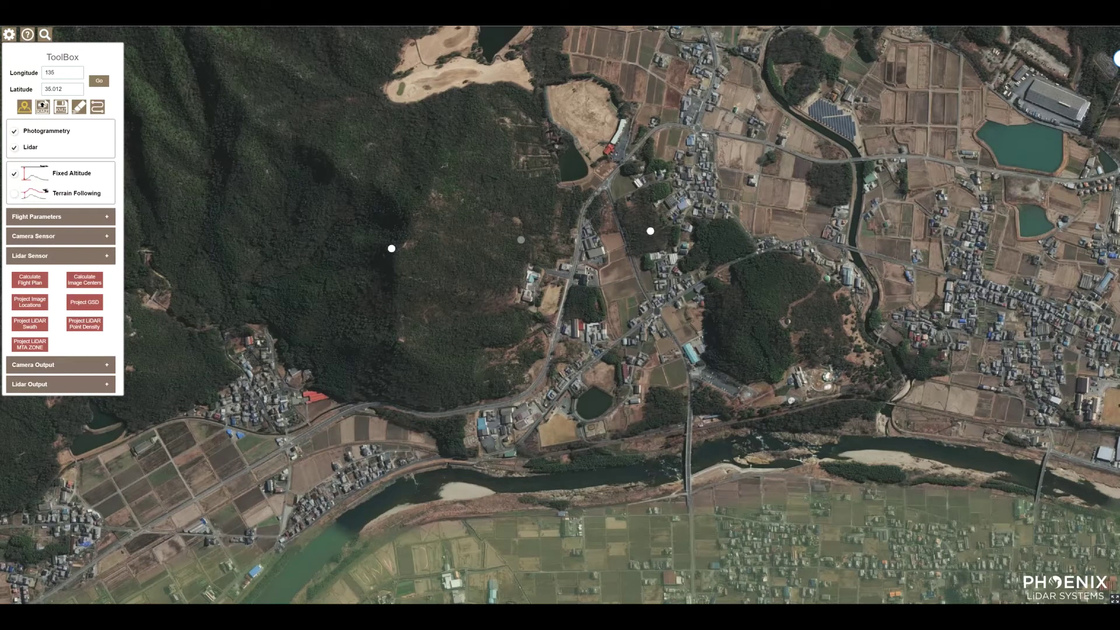
pyautogui.click(681, 337)
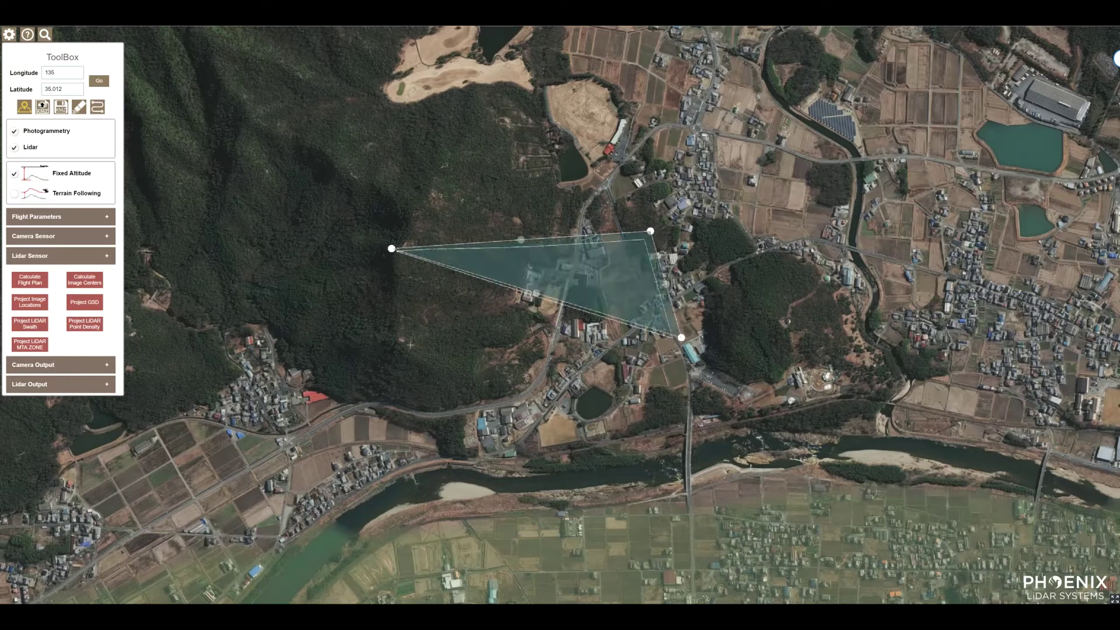
pyautogui.click(397, 342)
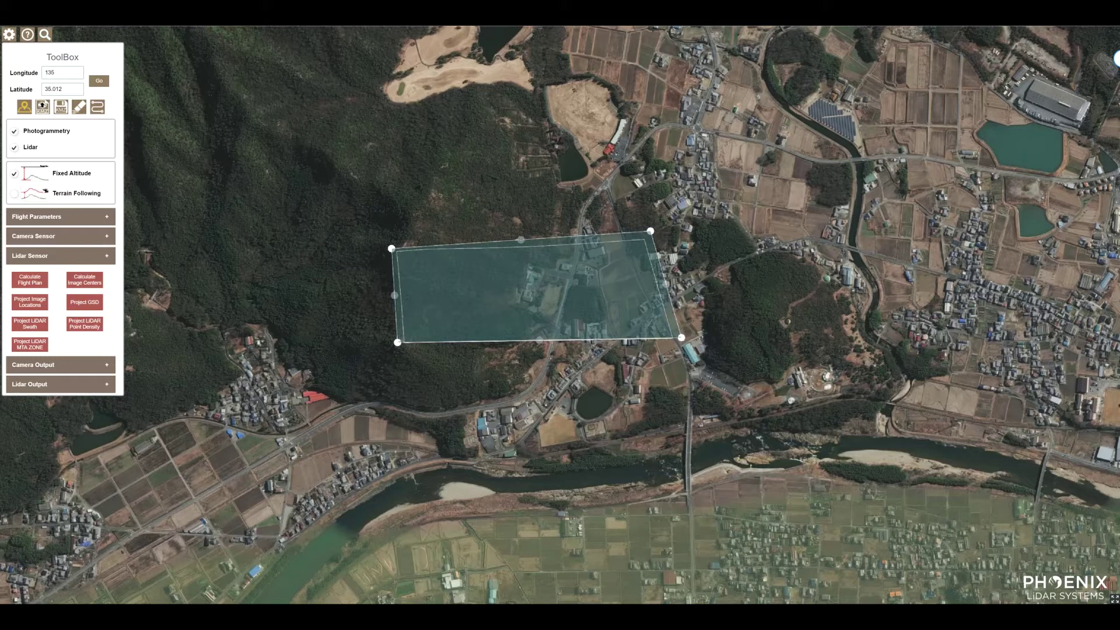
# Step: Pull an extra vertex out of the survey area's northern and southern edges, and remove both added vertices
pyautogui.moveTo(521, 239); pyautogui.dragTo(511, 188)
pyautogui.moveTo(539, 338); pyautogui.dragTo(549, 411)
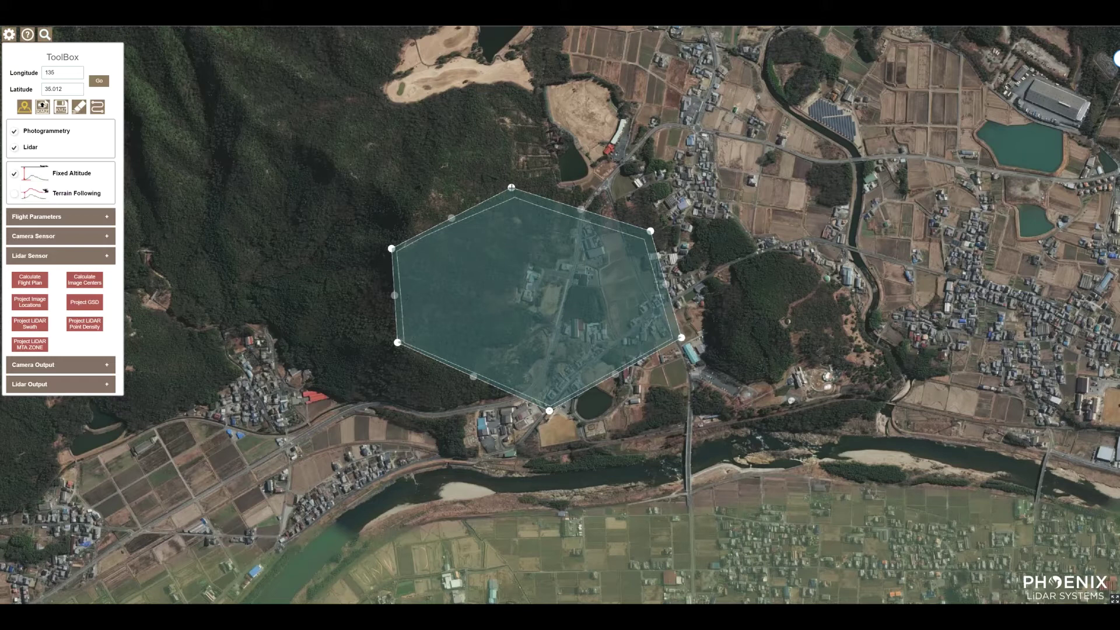
pyautogui.click(511, 187)
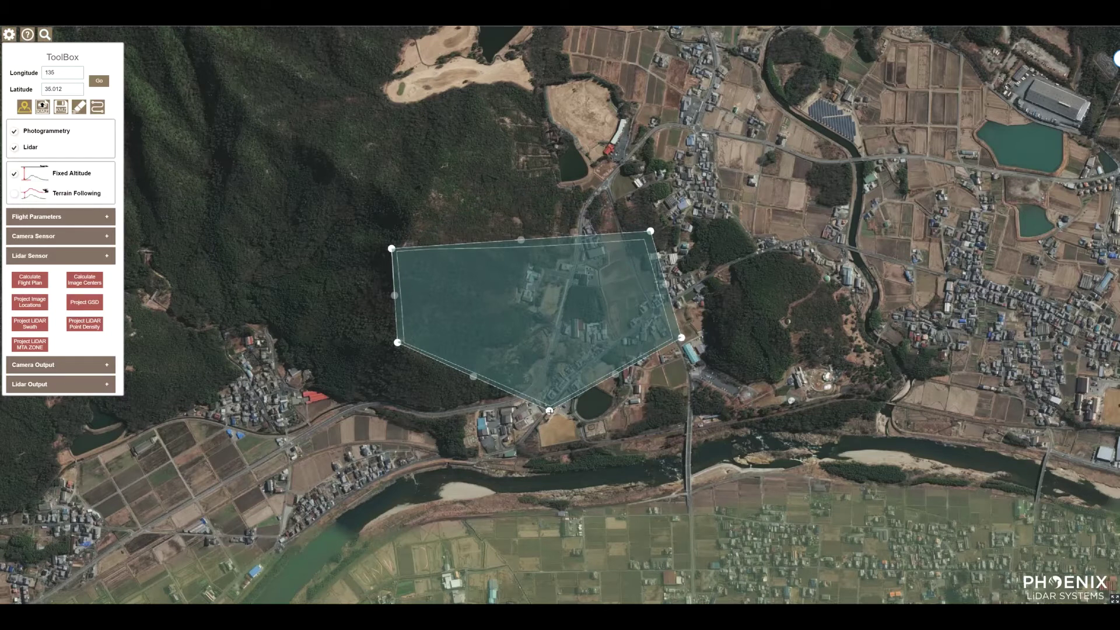
pyautogui.click(549, 410)
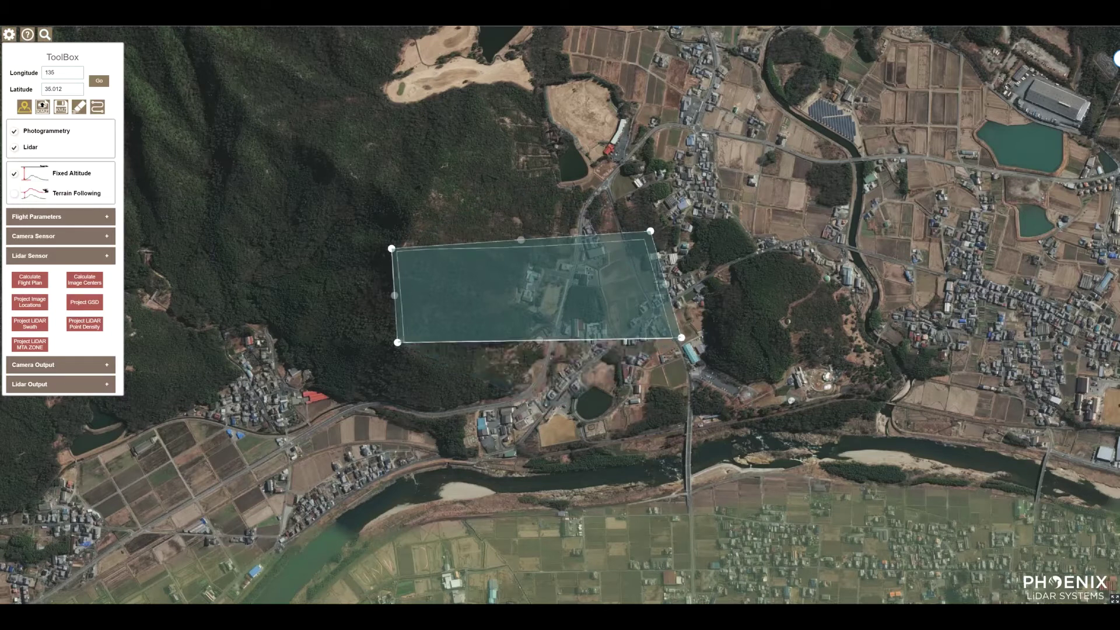
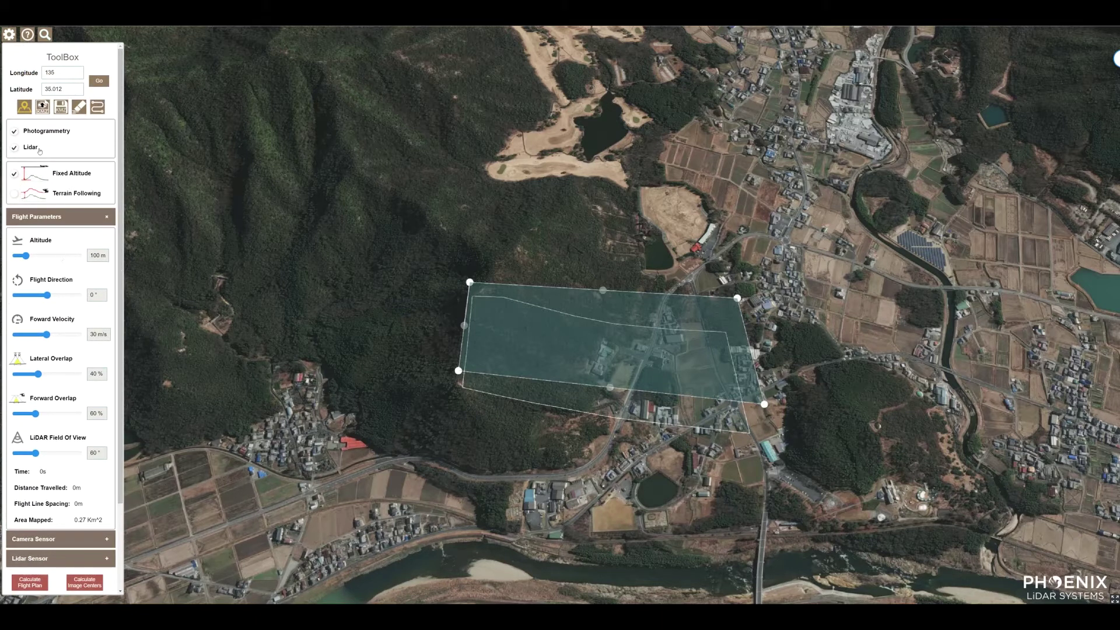
# Step: Exclude photogrammetry from the mission to see the lidar-only flight parameters, and include it again
pyautogui.click(15, 131)
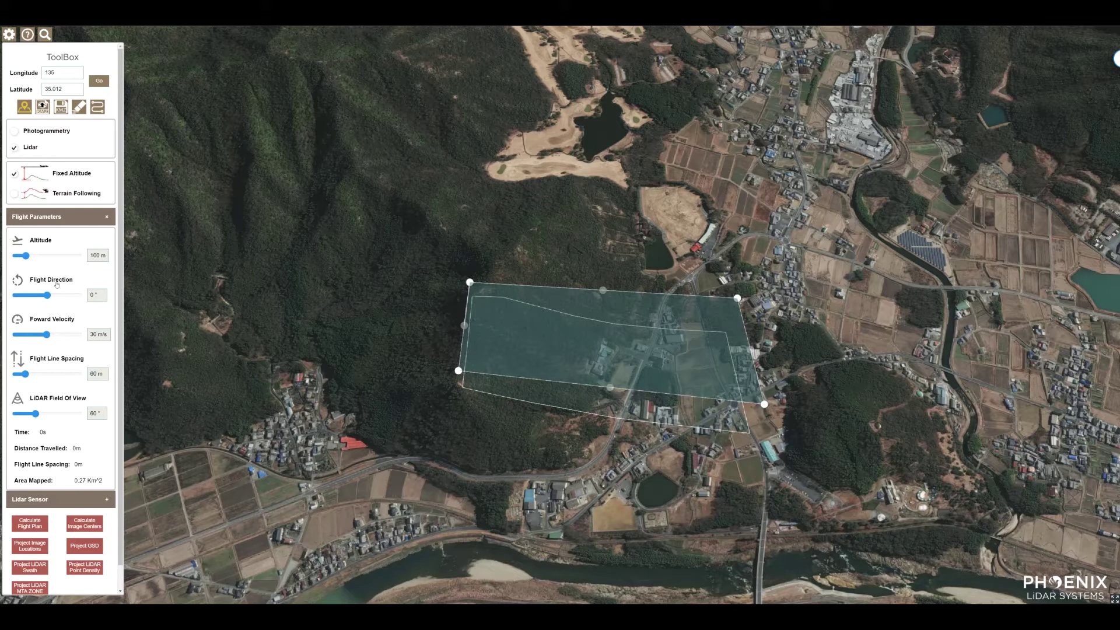
pyautogui.click(14, 131)
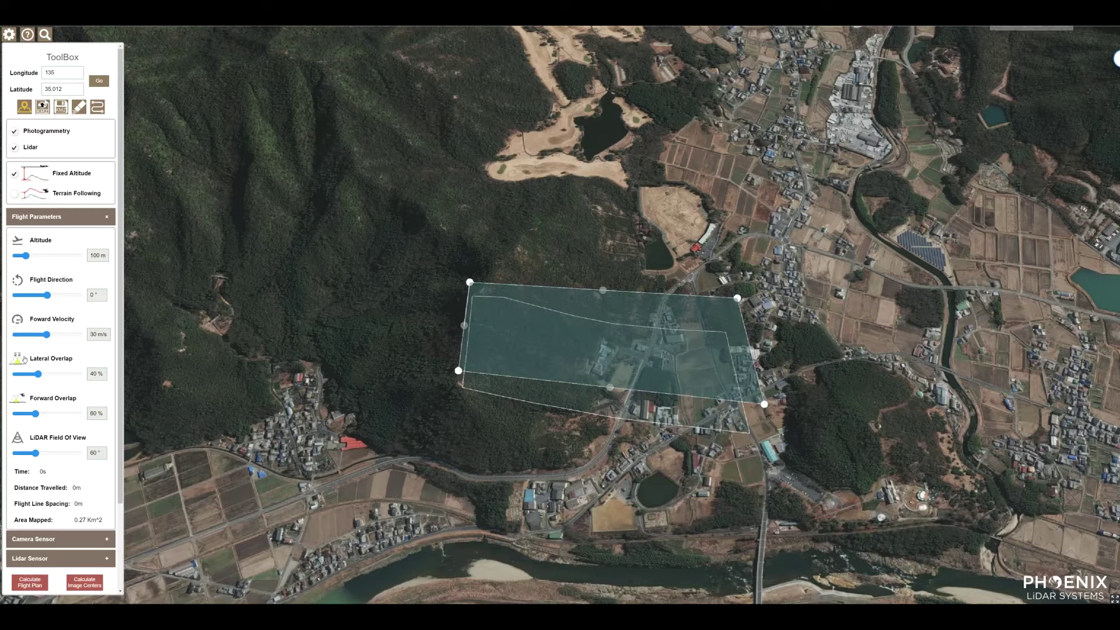
pyautogui.hotkey('ctrl', '+')
pyautogui.hotkey('ctrl', '+')
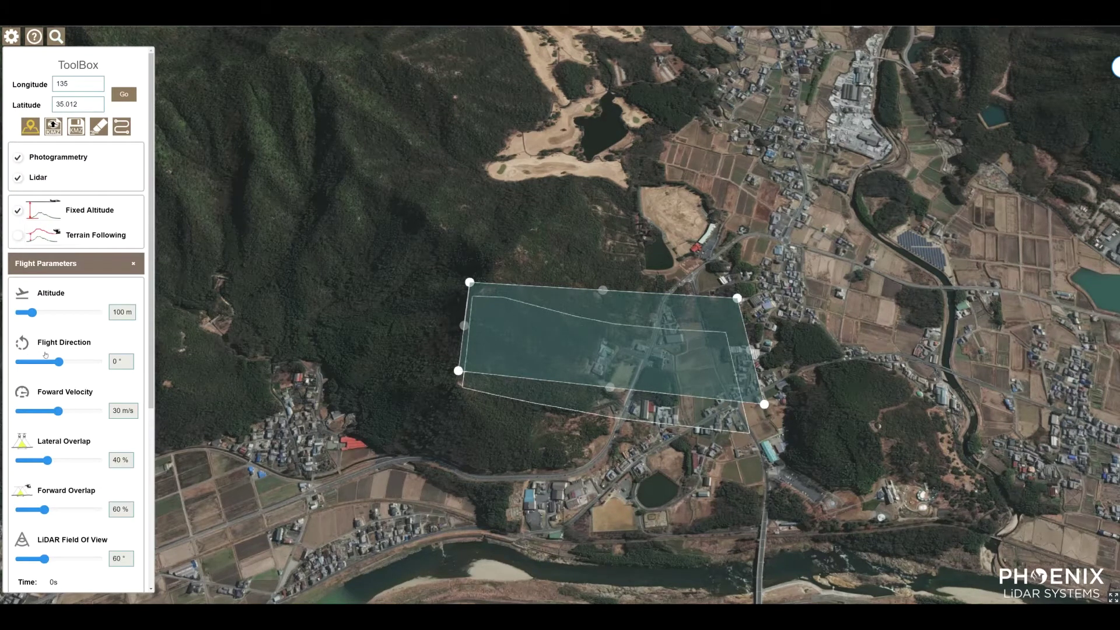
pyautogui.hotkey('ctrl', '+')
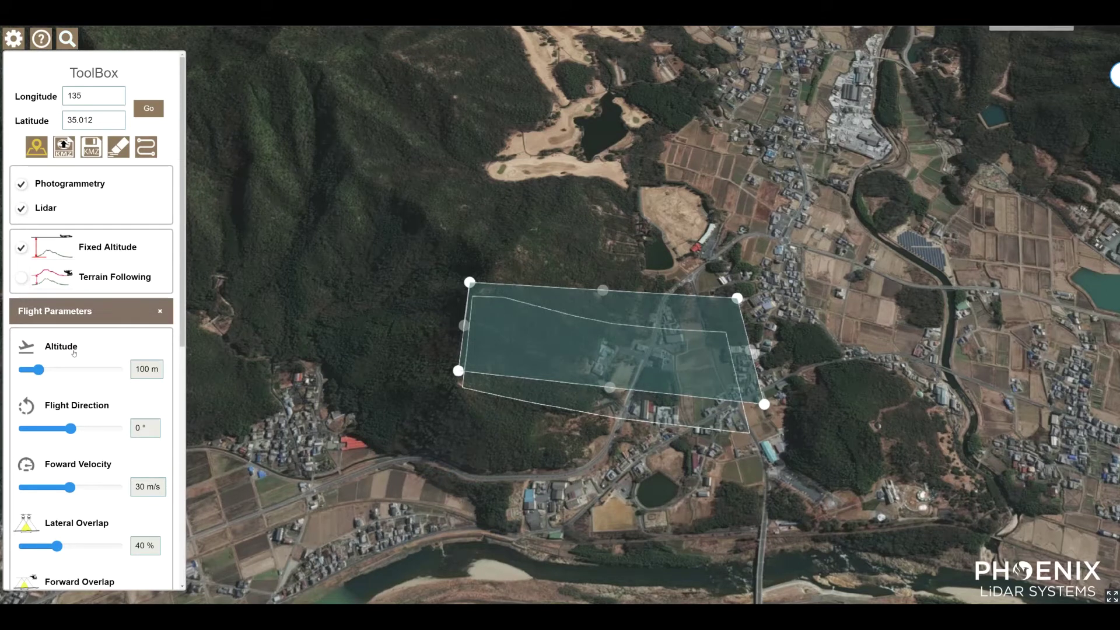
pyautogui.hotkey('ctrl', '+')
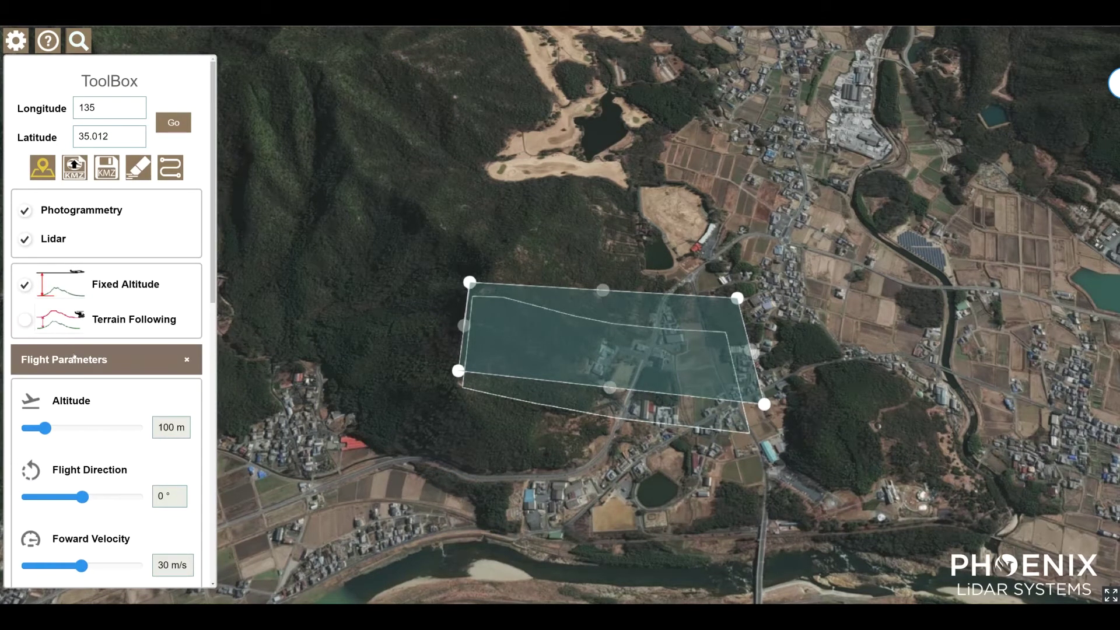
pyautogui.hotkey('ctrl', '+')
pyautogui.hotkey('ctrl', '-')
pyautogui.hotkey('ctrl', '-')
pyautogui.hotkey('ctrl', '-')
pyautogui.hotkey('ctrl', '-')
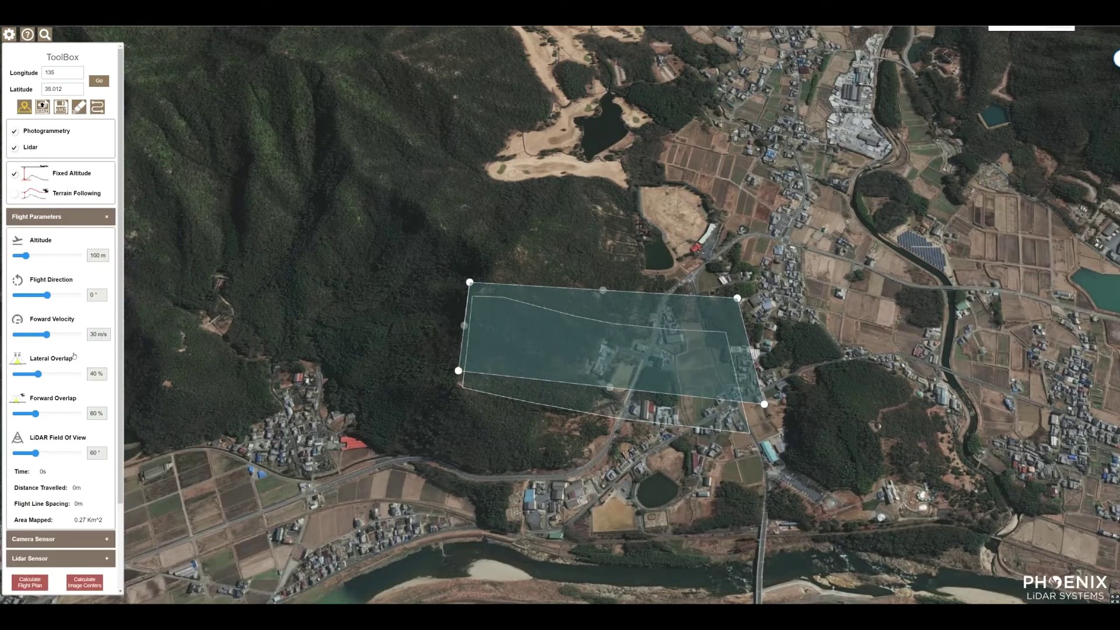
pyautogui.hotkey('ctrl', '-')
pyautogui.hotkey('ctrl', '-')
pyautogui.hotkey('ctrl', '+')
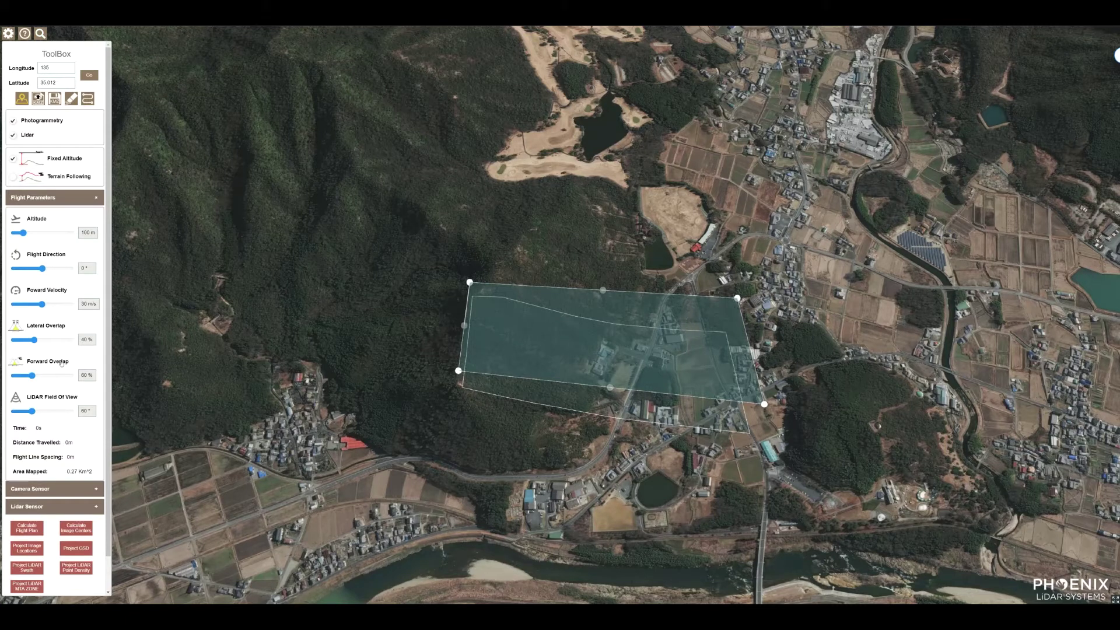
pyautogui.hotkey('ctrl', '+')
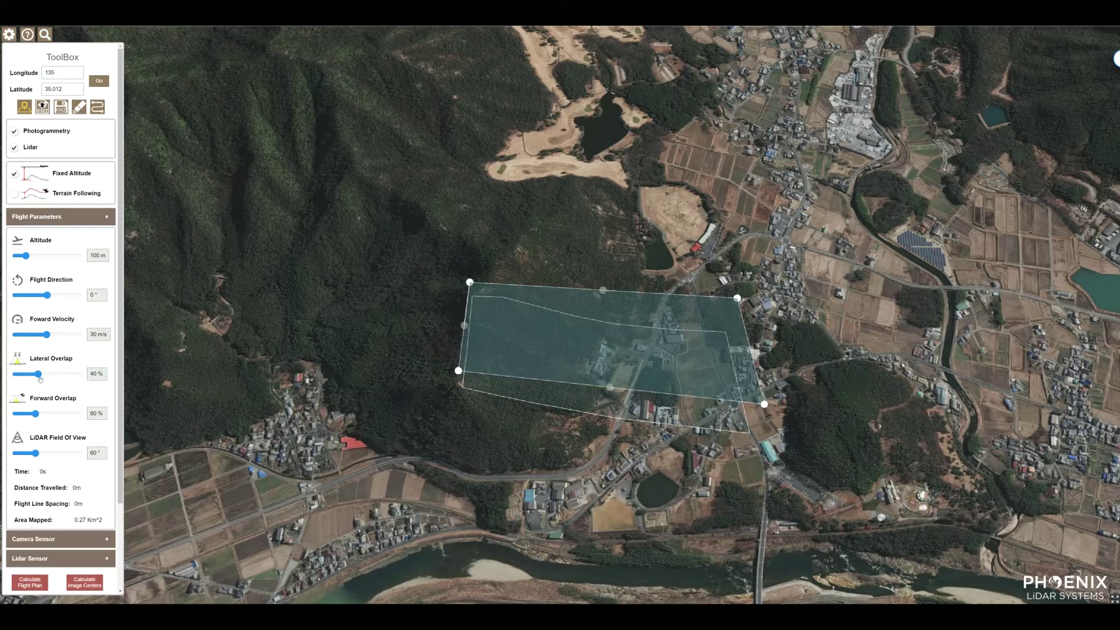
# Step: Set the flight parameters to 70 % lateral overlap, 75 % forward overlap and 15 m/s forward velocity
pyautogui.moveTo(45, 378); pyautogui.dragTo(62, 381)
pyautogui.moveTo(34, 416); pyautogui.dragTo(55, 414)
pyautogui.moveTo(121, 306); pyautogui.dragTo(120, 356)
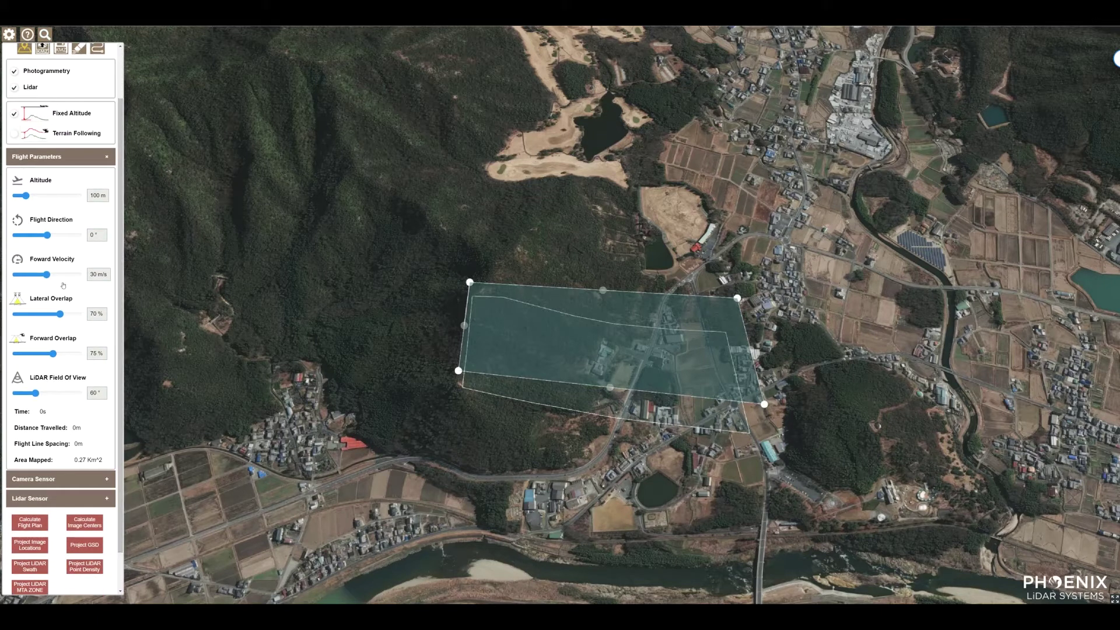
pyautogui.moveTo(47, 274); pyautogui.dragTo(29, 276)
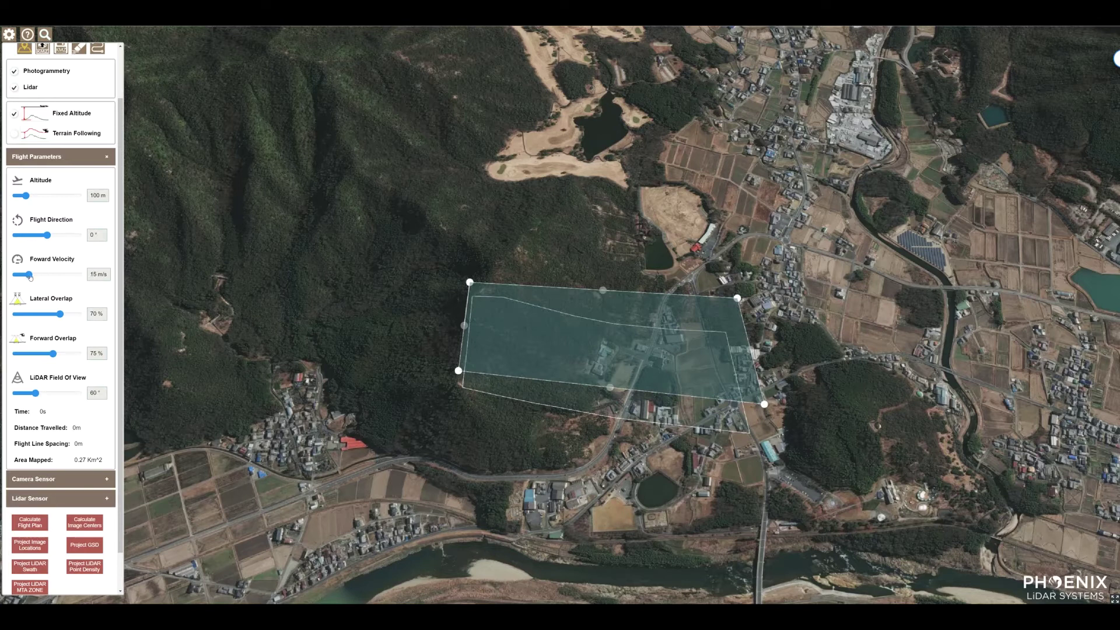
# Step: Switch the flight mode to Terrain Following with a line segment spacing of 73 m
pyautogui.click(15, 134)
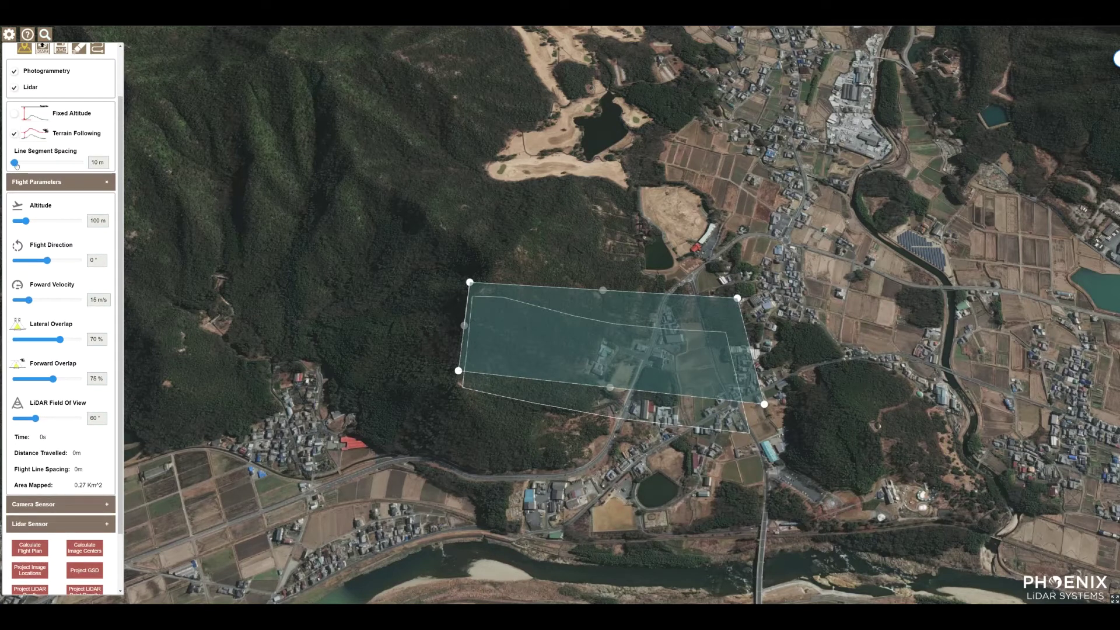
pyautogui.moveTo(17, 166); pyautogui.dragTo(49, 168)
pyautogui.moveTo(49, 162); pyautogui.dragTo(47, 165)
pyautogui.moveTo(47, 165)
pyautogui.mouseDown()
pyautogui.moveTo(11, 167)
pyautogui.moveTo(47, 167)
pyautogui.mouseUp()
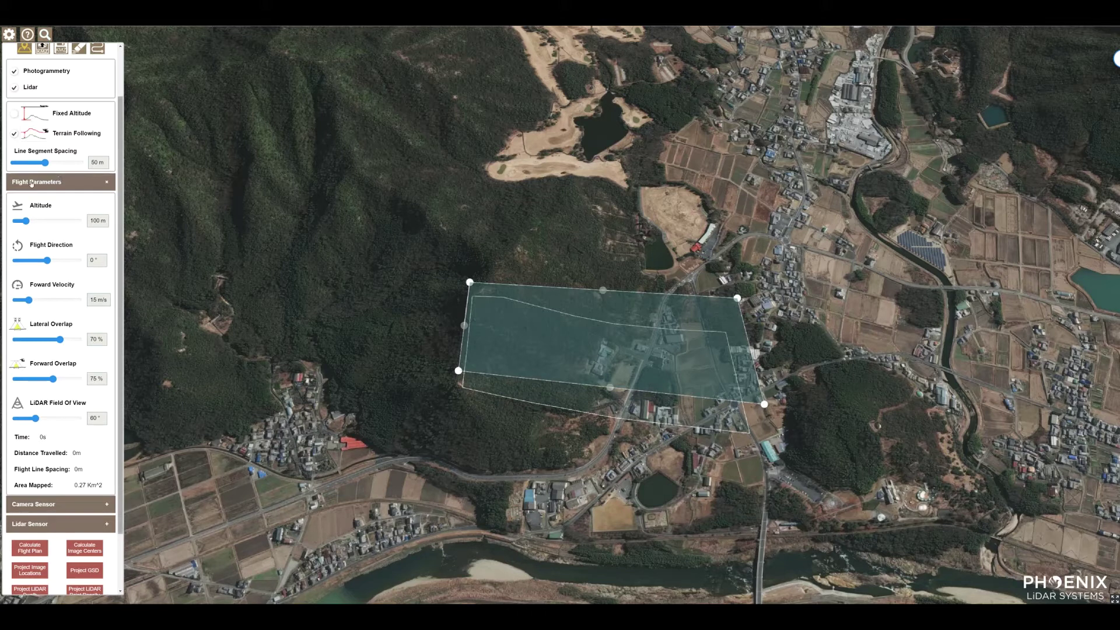
pyautogui.moveTo(46, 165); pyautogui.dragTo(62, 166)
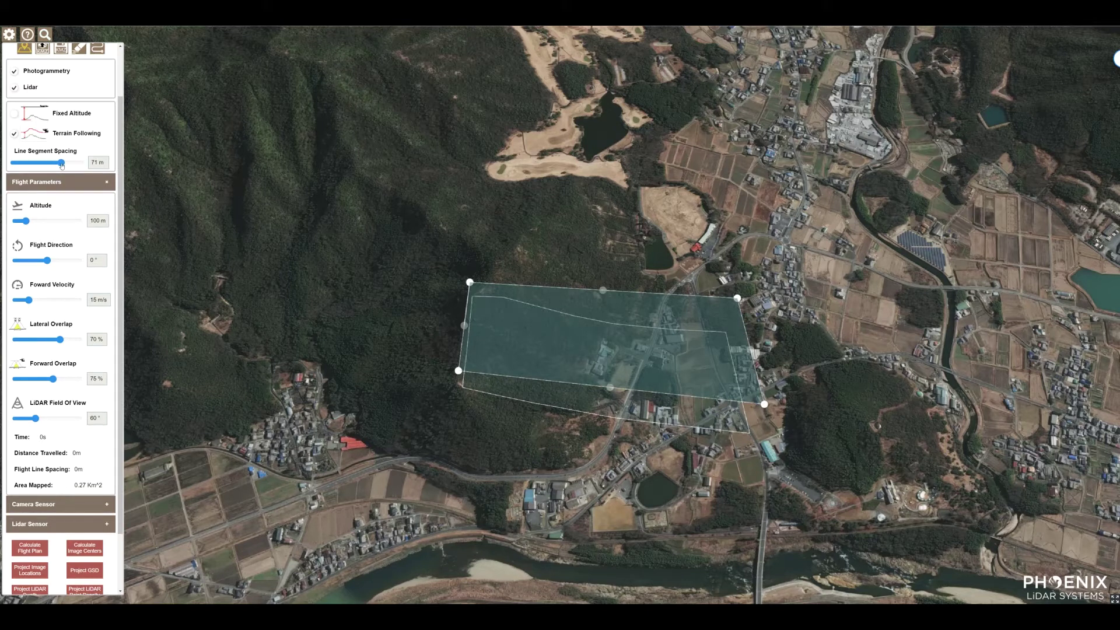
pyautogui.moveTo(61, 167); pyautogui.dragTo(59, 167)
pyautogui.moveTo(62, 168); pyautogui.dragTo(64, 168)
# Step: Set the LiDAR field of view to 85°
pyautogui.scroll(-2, 36, 376)
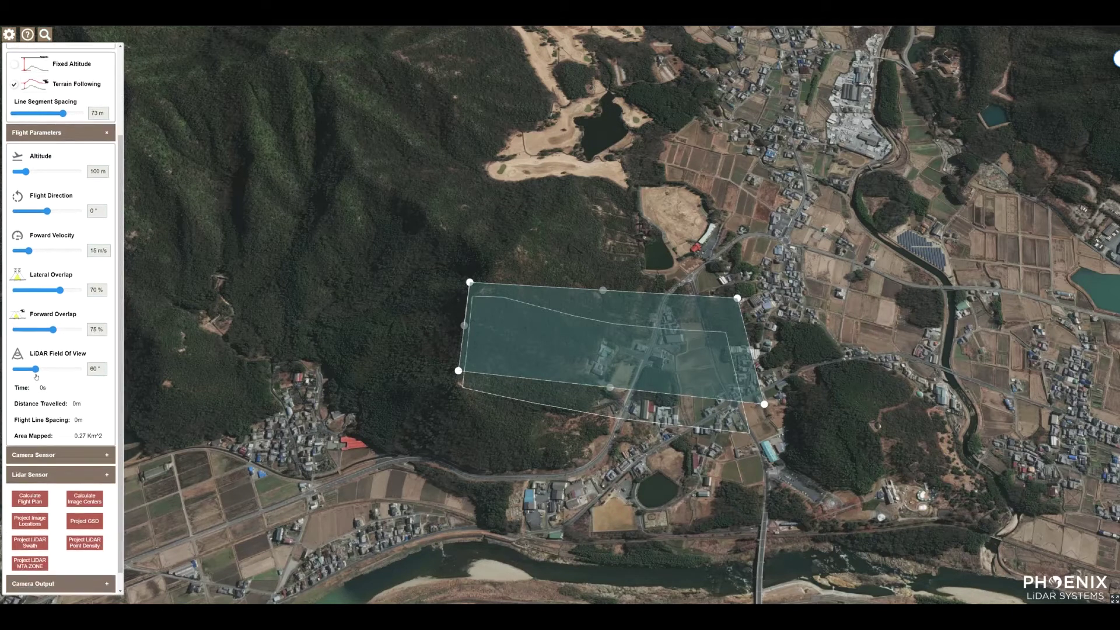
pyautogui.moveTo(35, 370); pyautogui.dragTo(47, 372)
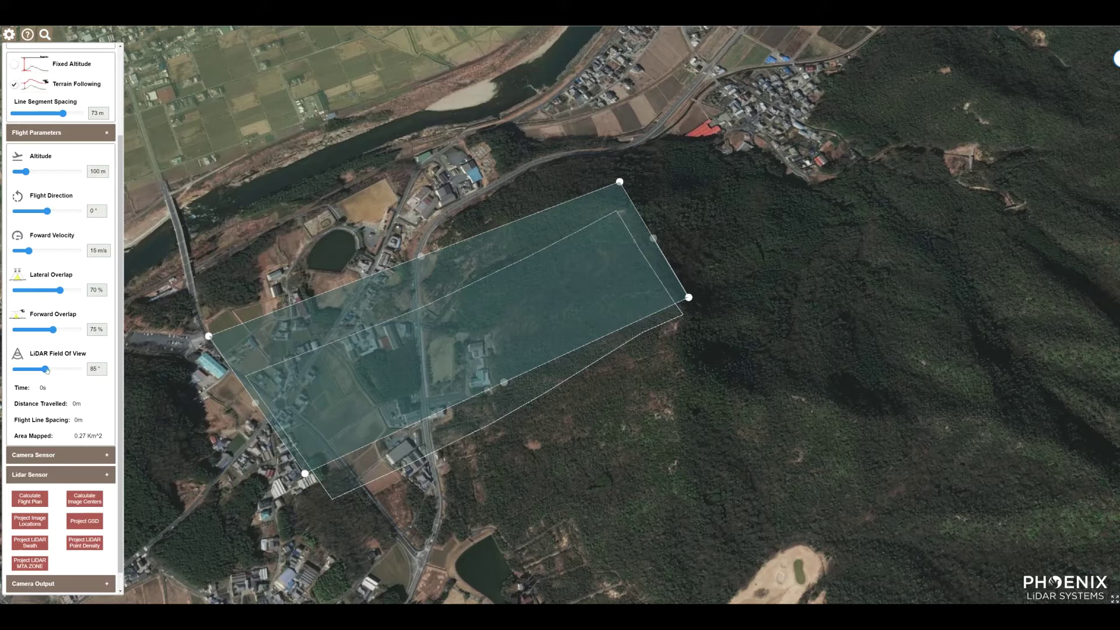
# Step: Set the camera sensor to the Sony / A7R II preset with a focal length of 21 mm
pyautogui.moveTo(520, 300); pyautogui.dragTo(581, 282)
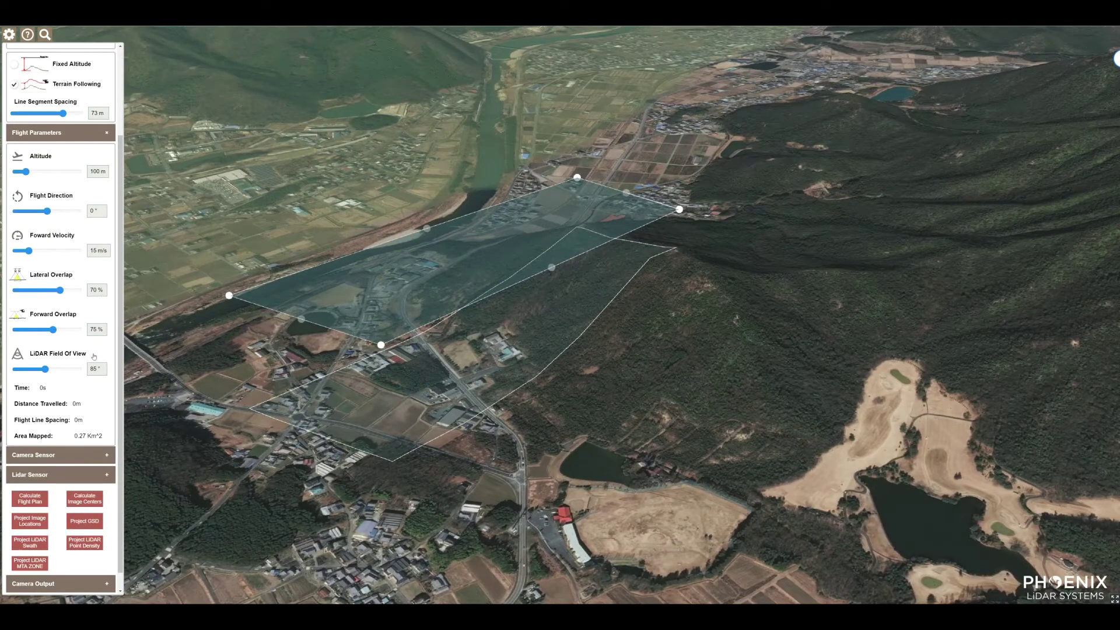
pyautogui.moveTo(121, 388); pyautogui.dragTo(120, 420)
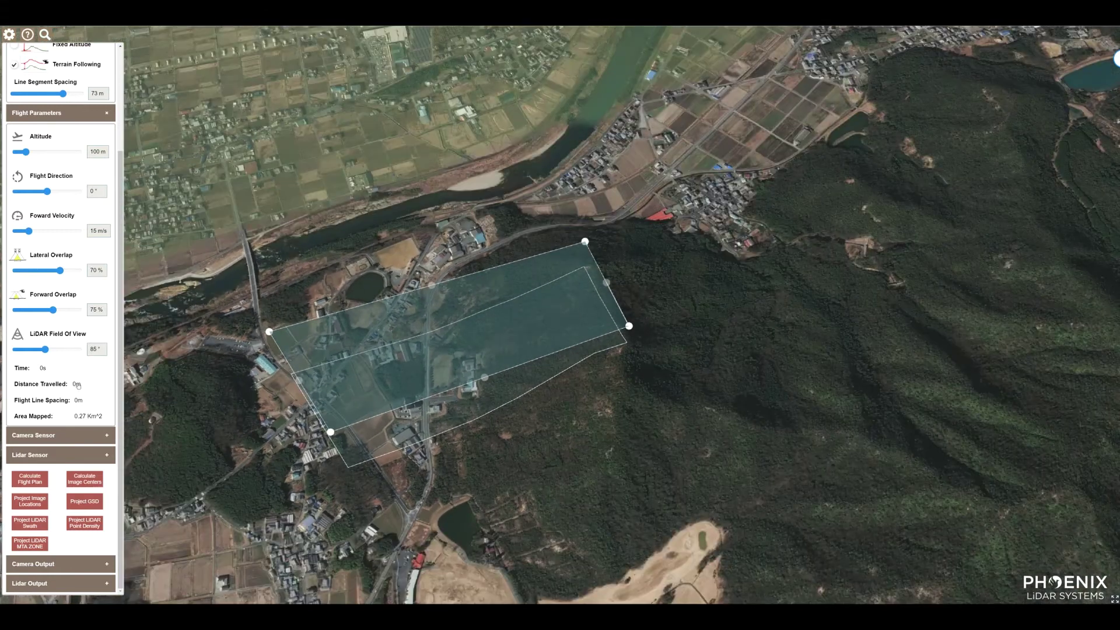
pyautogui.click(83, 435)
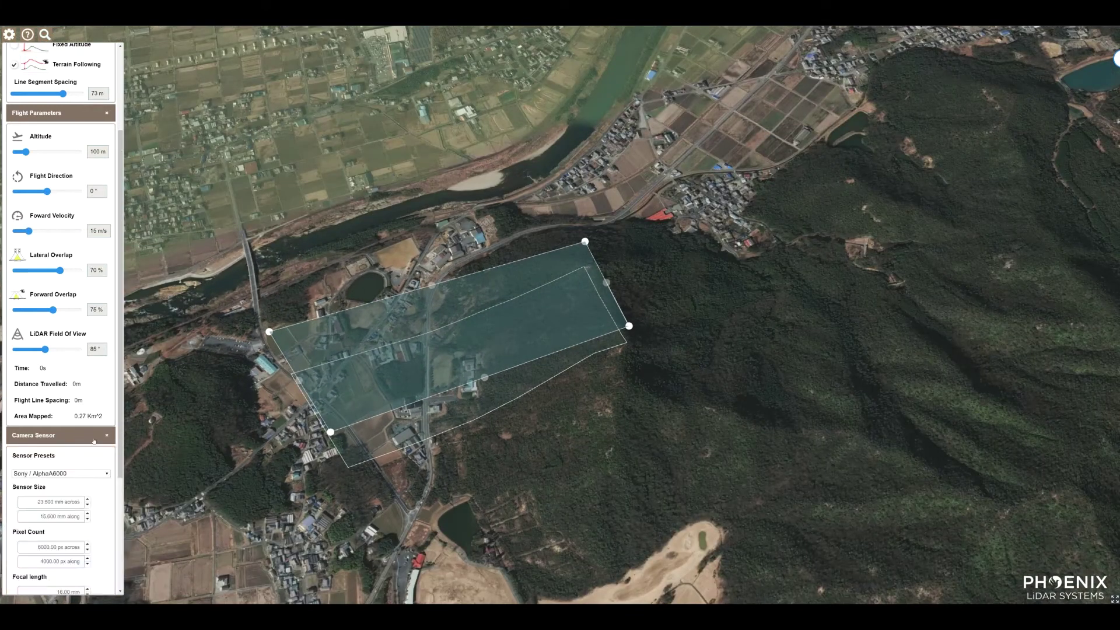
pyautogui.scroll(-2, 67, 374)
pyautogui.click(65, 366)
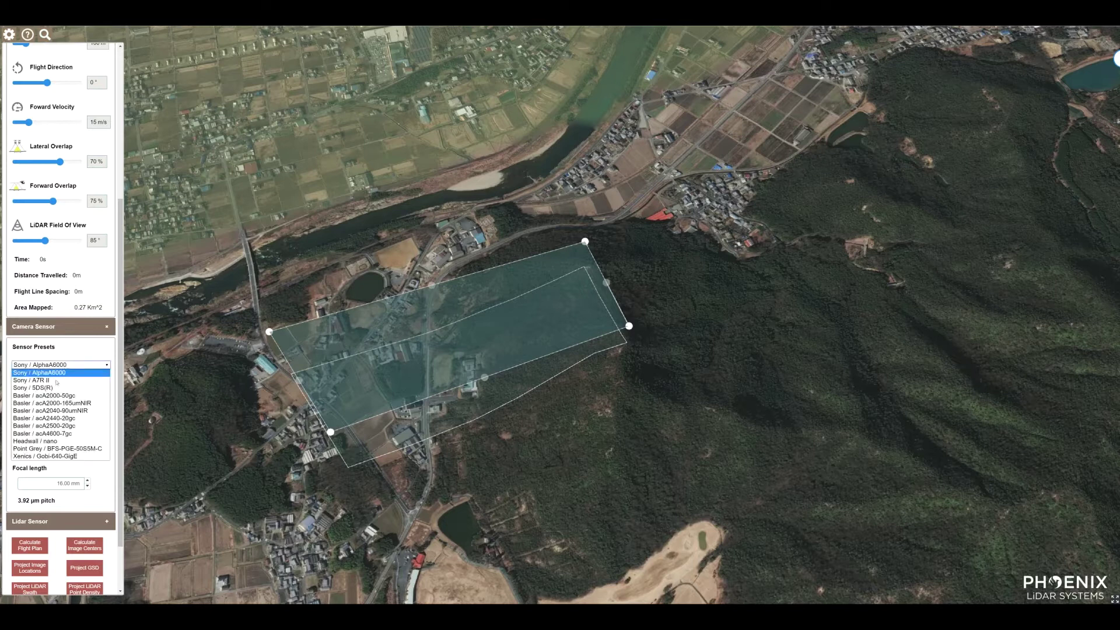
pyautogui.click(56, 382)
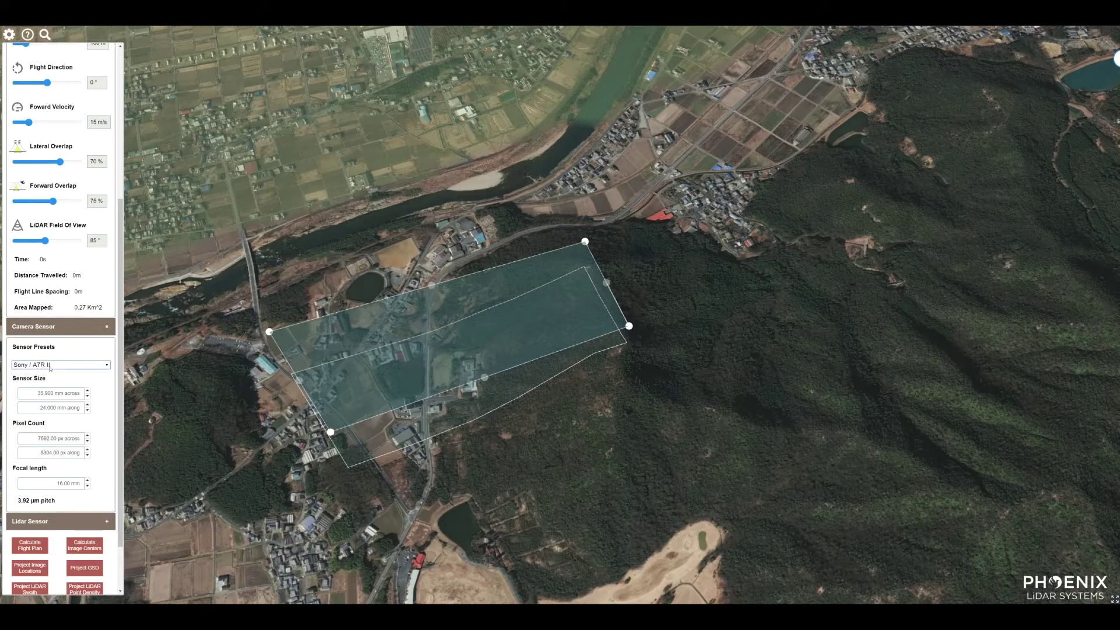
pyautogui.doubleClick(60, 484)
pyautogui.write('21')
# Step: Show the lidar sensor settings and choose the Riegl VUX-1 LR as the model
pyautogui.click(78, 521)
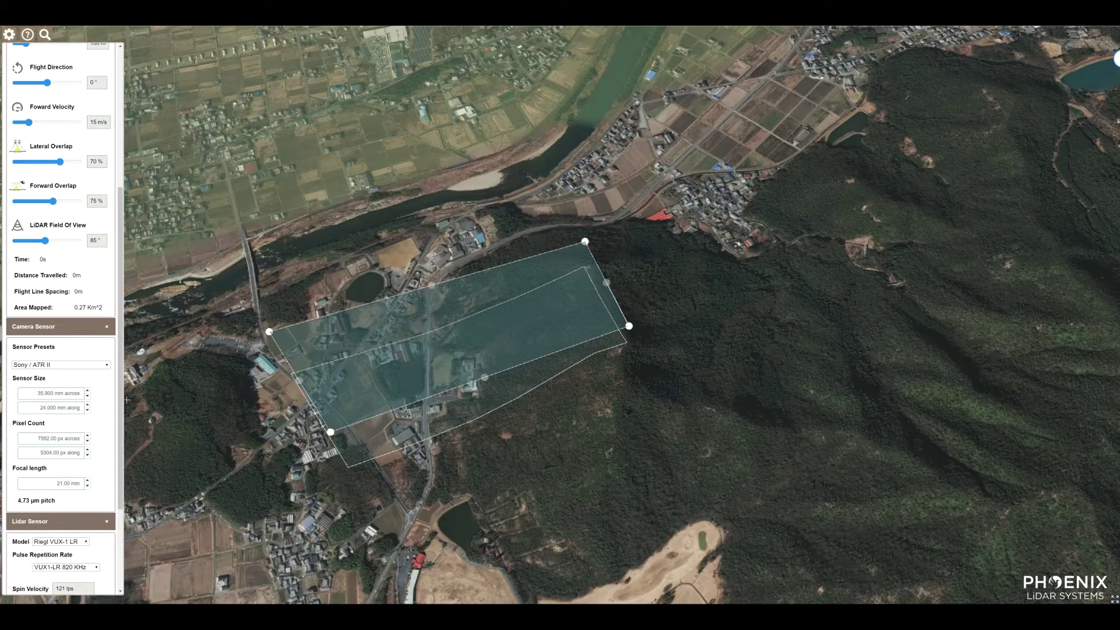
pyautogui.scroll(-3, 69, 405)
pyautogui.click(68, 406)
pyautogui.click(68, 410)
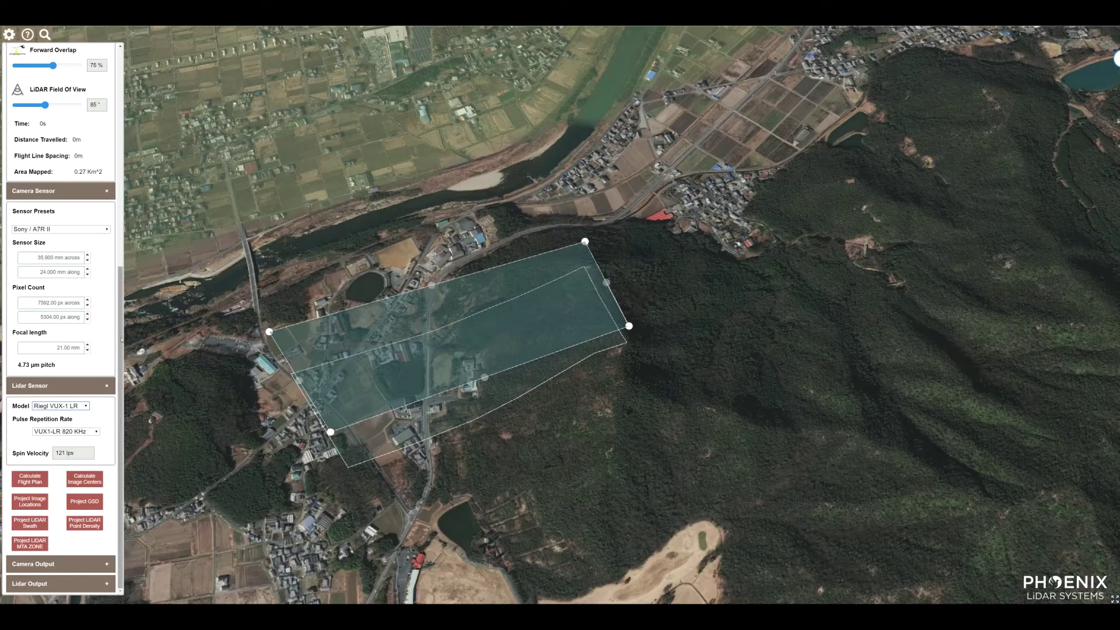
# Step: Calculate the flight plan for the survey area and inspect the flight lines above the terrain
pyautogui.moveTo(122, 318); pyautogui.dragTo(126, 111)
pyautogui.scroll(-4, 109, 302)
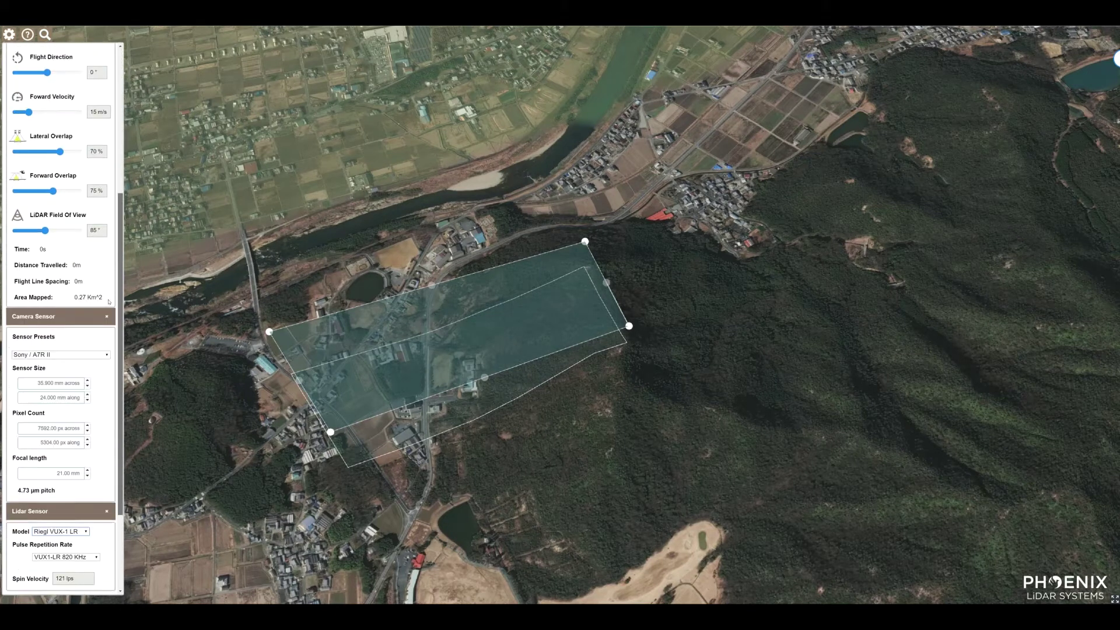
pyautogui.scroll(-2, 109, 301)
pyautogui.click(30, 481)
pyautogui.moveTo(451, 354); pyautogui.dragTo(454, 290)
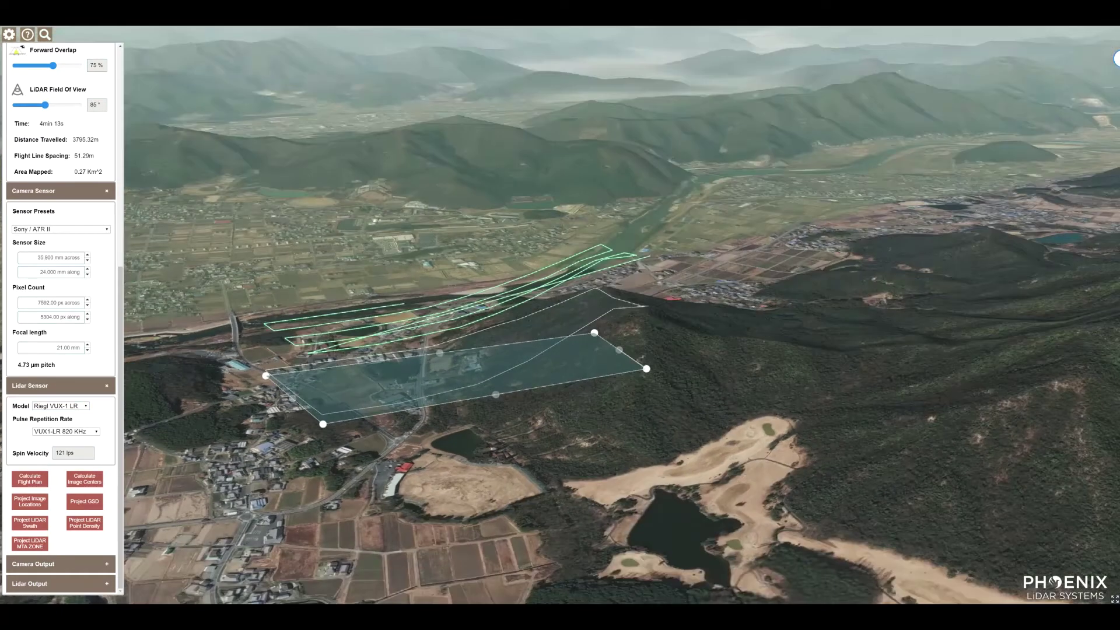
pyautogui.scroll(5, 455, 315)
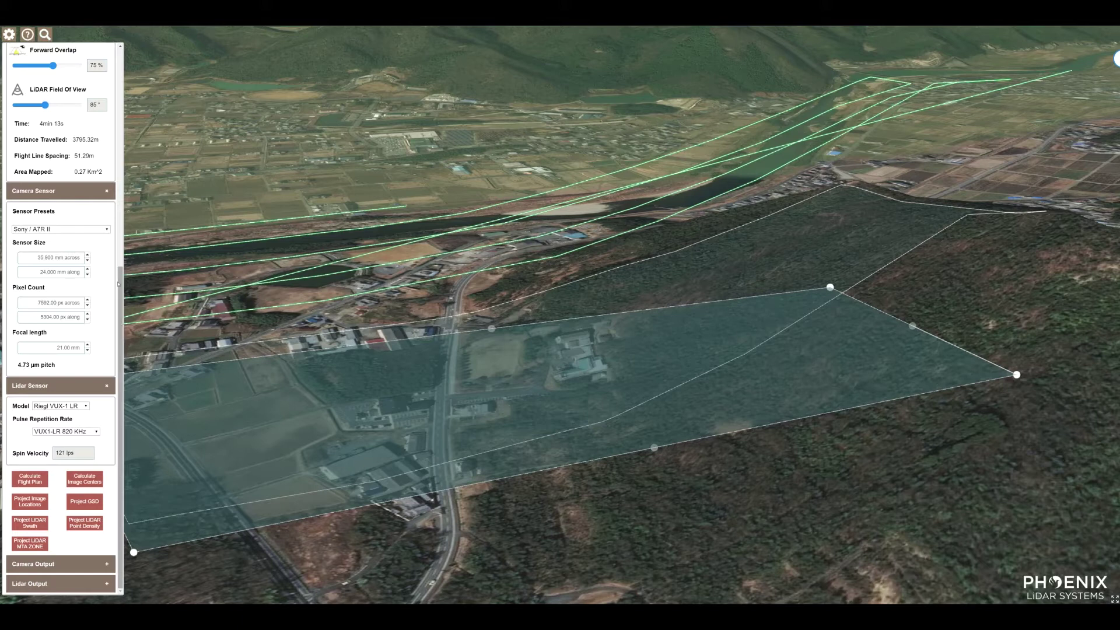
# Step: Set the flight direction to 83° so the flight lines run across the survey area's short side
pyautogui.scroll(3, 104, 161)
pyautogui.scroll(2, 104, 161)
pyautogui.moveTo(48, 240); pyautogui.dragTo(61, 243)
pyautogui.moveTo(401, 232); pyautogui.dragTo(430, 258)
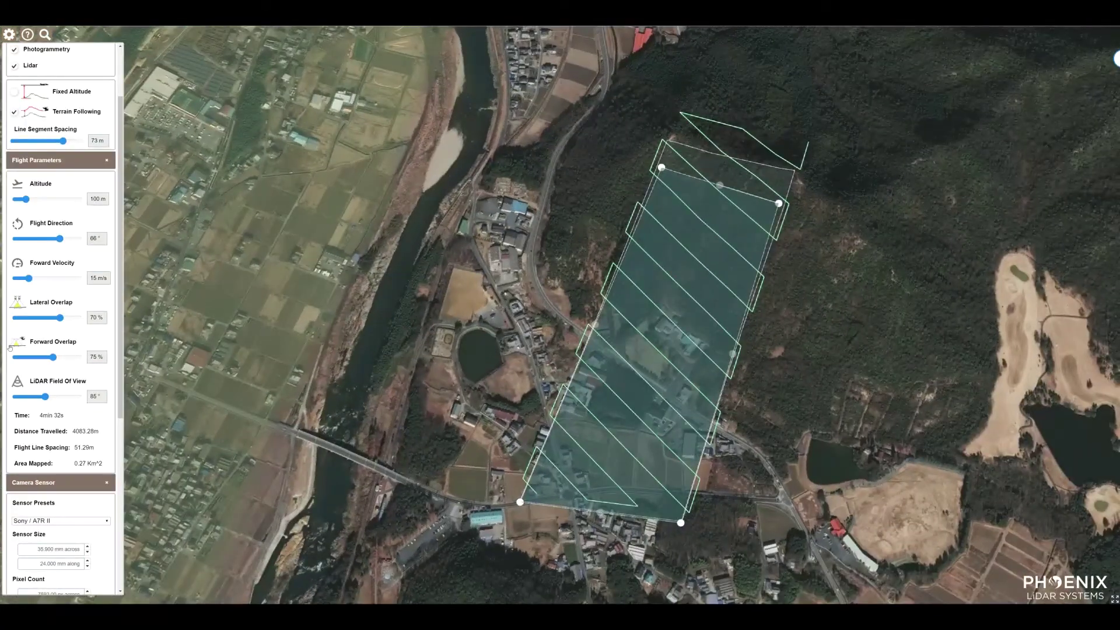
pyautogui.moveTo(60, 240); pyautogui.dragTo(64, 242)
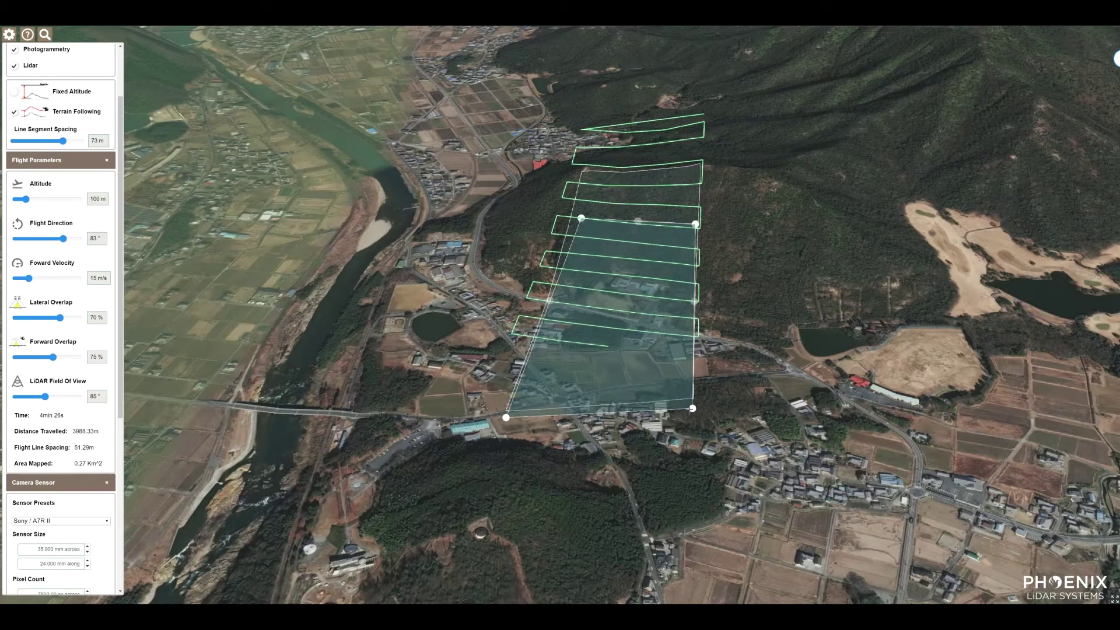
# Step: Reshape the survey boundary by moving the corners at its end nearest the bridge and village
pyautogui.moveTo(692, 408); pyautogui.dragTo(691, 431)
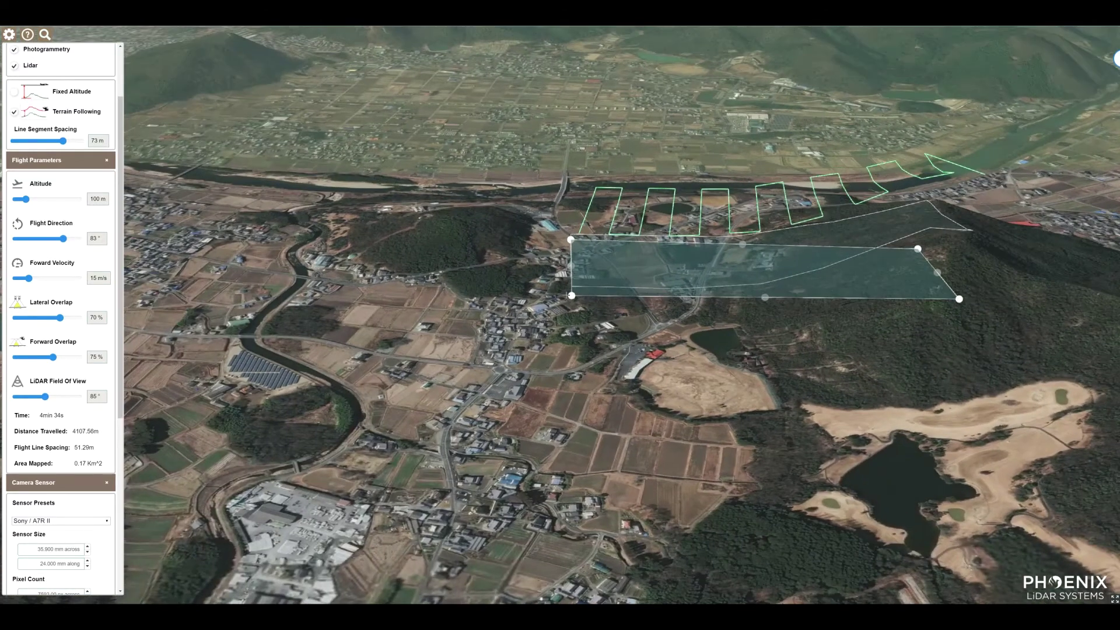
pyautogui.moveTo(570, 296); pyautogui.dragTo(550, 288)
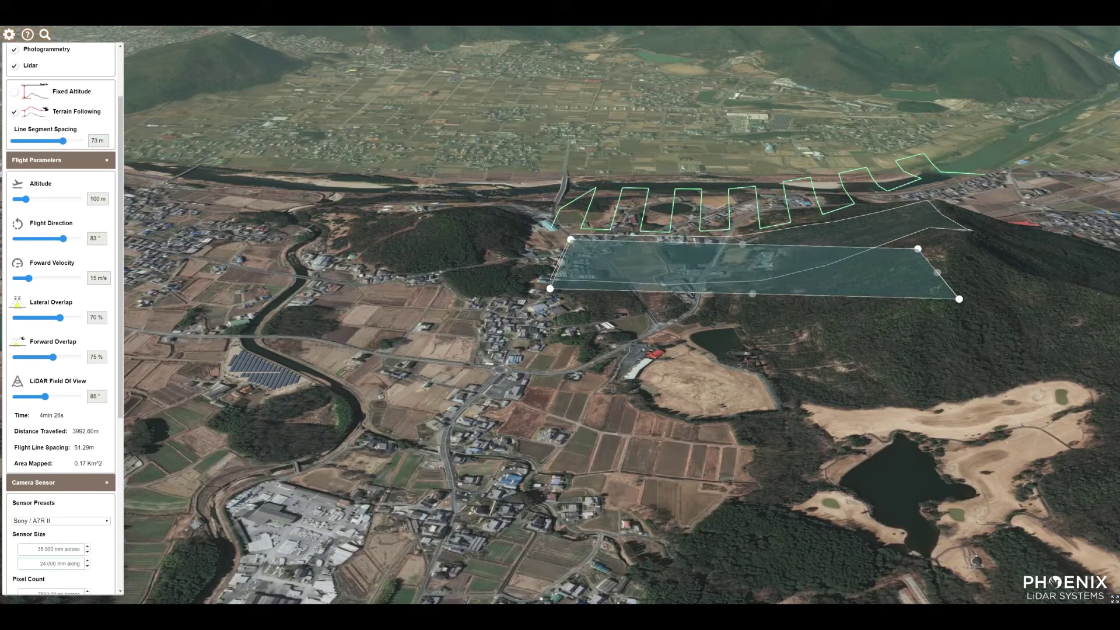
pyautogui.moveTo(571, 239); pyautogui.dragTo(551, 232)
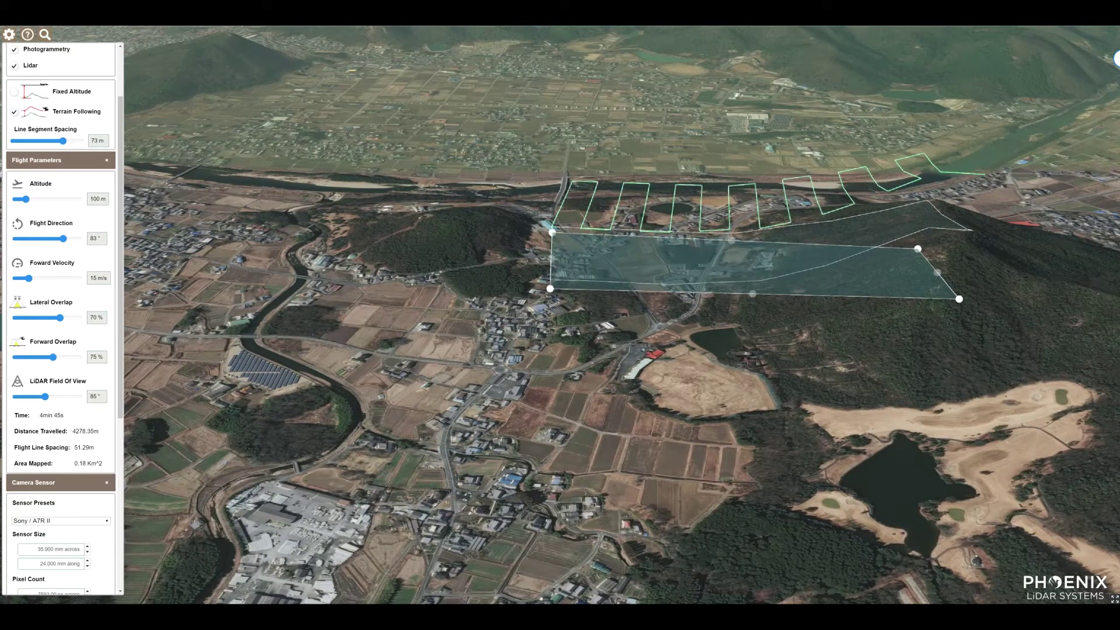
pyautogui.moveTo(835, 298); pyautogui.dragTo(813, 286)
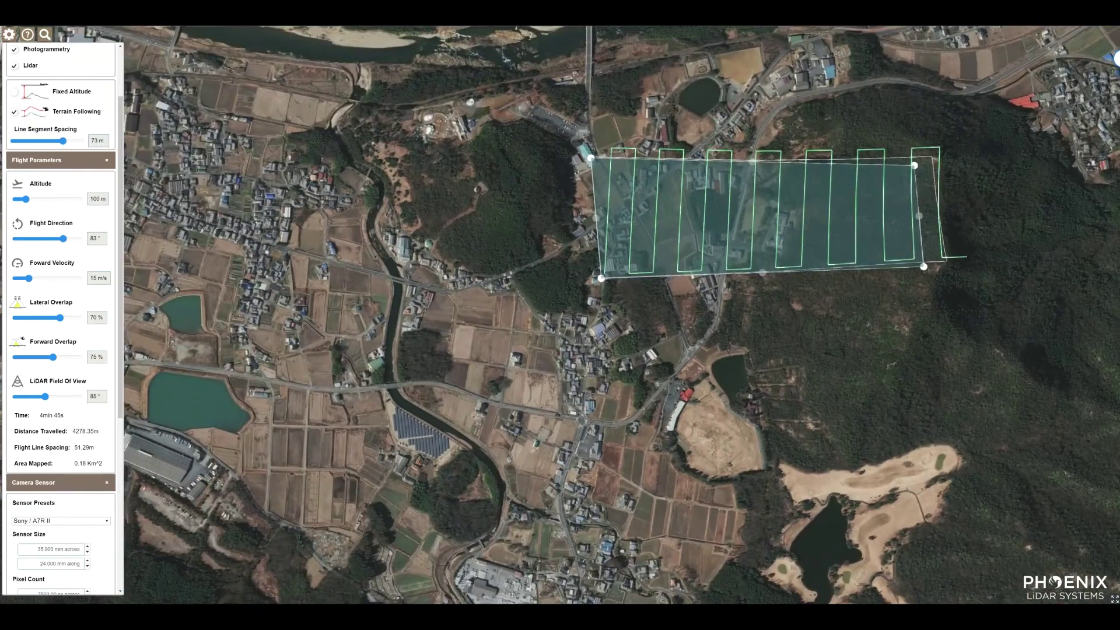
# Step: Review the flight parameters, flight time and distance figures, and the camera and lidar sensor settings
pyautogui.scroll(-5, 88, 402)
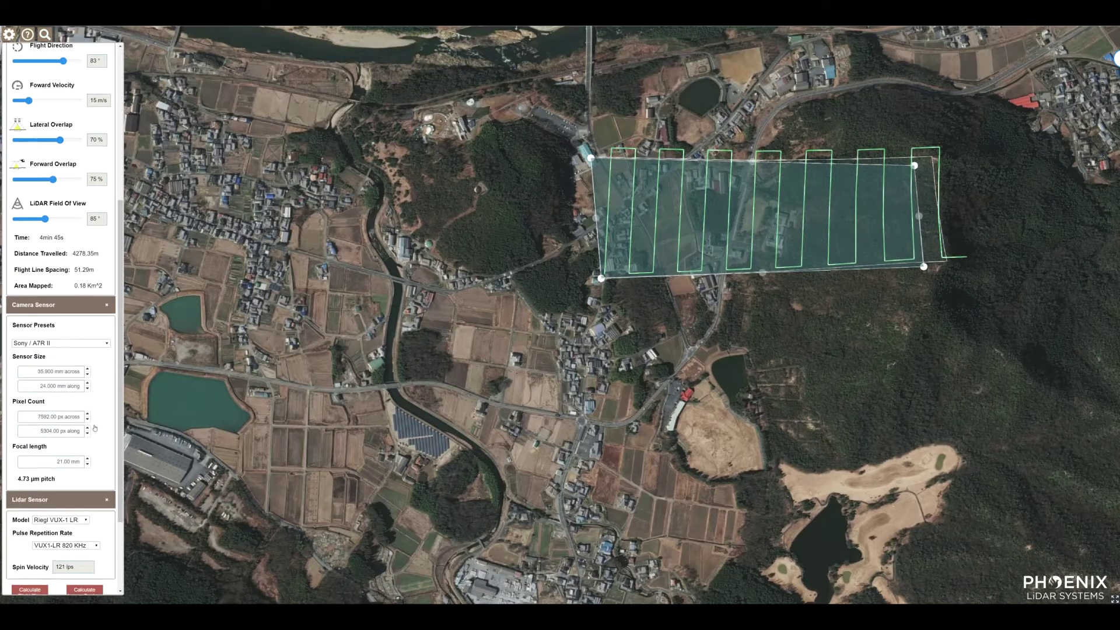
pyautogui.scroll(1, 50, 479)
pyautogui.scroll(-1, 50, 464)
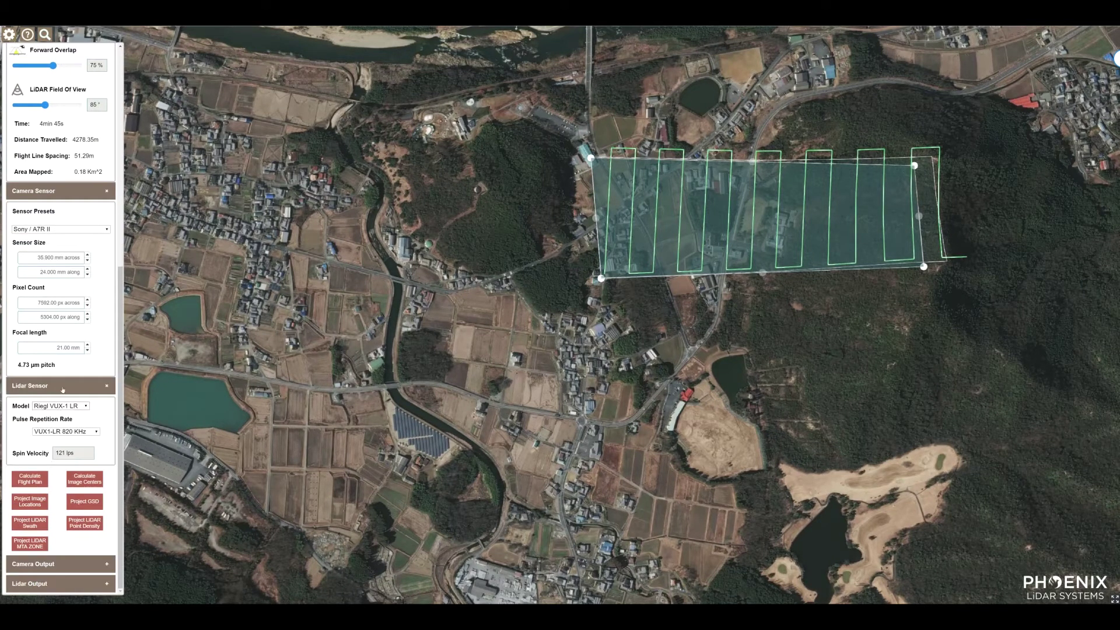
pyautogui.scroll(1, 64, 350)
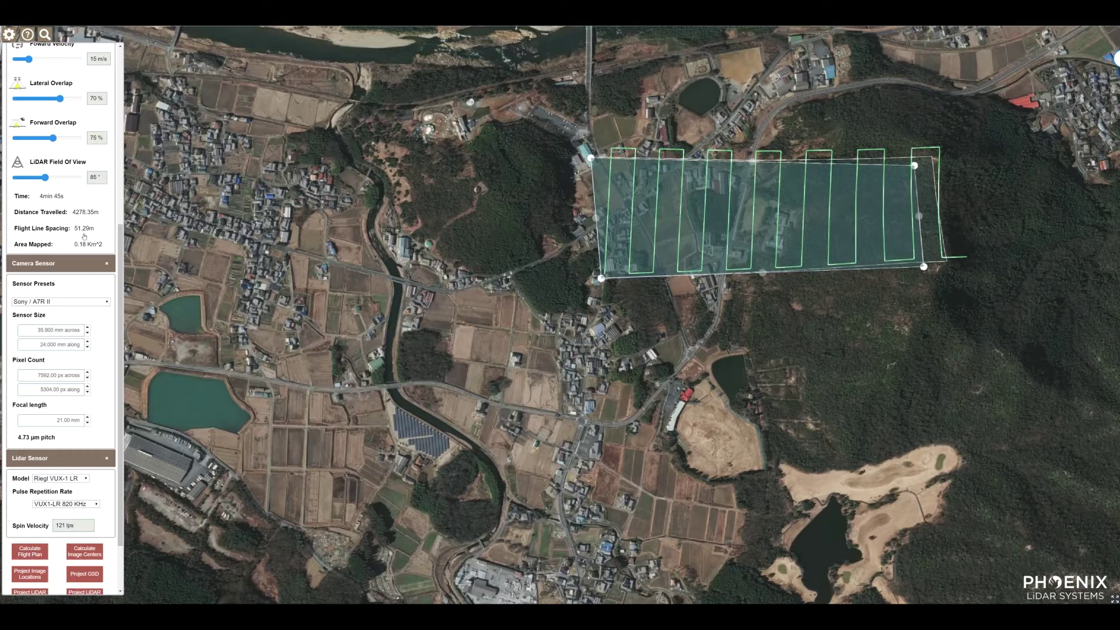
pyautogui.scroll(3, 83, 233)
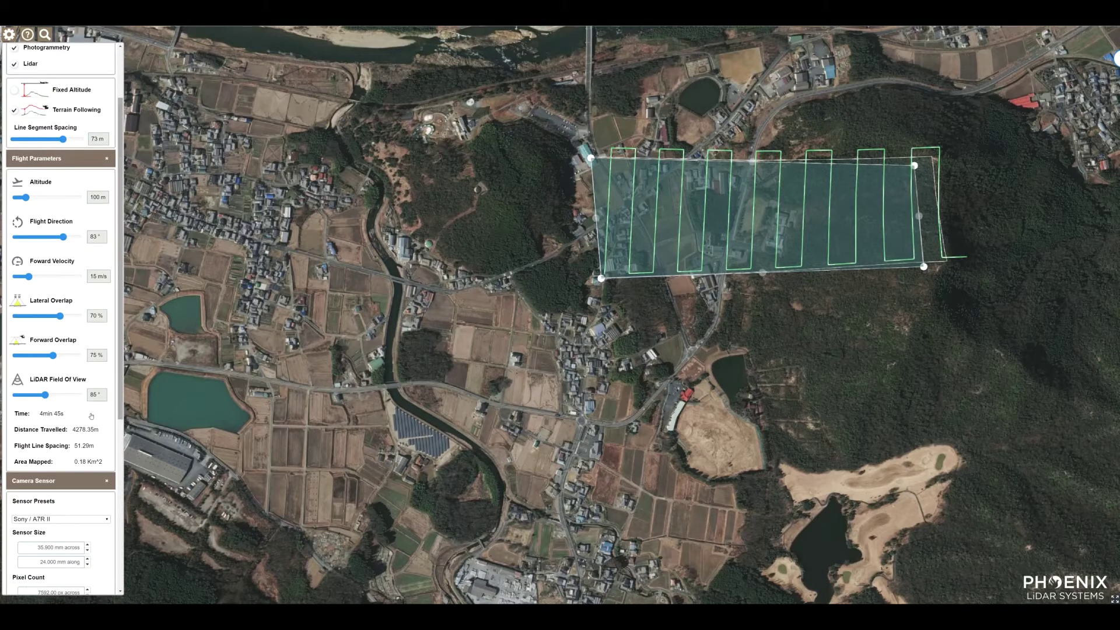
pyautogui.scroll(-1, 85, 454)
pyautogui.scroll(-4, 85, 453)
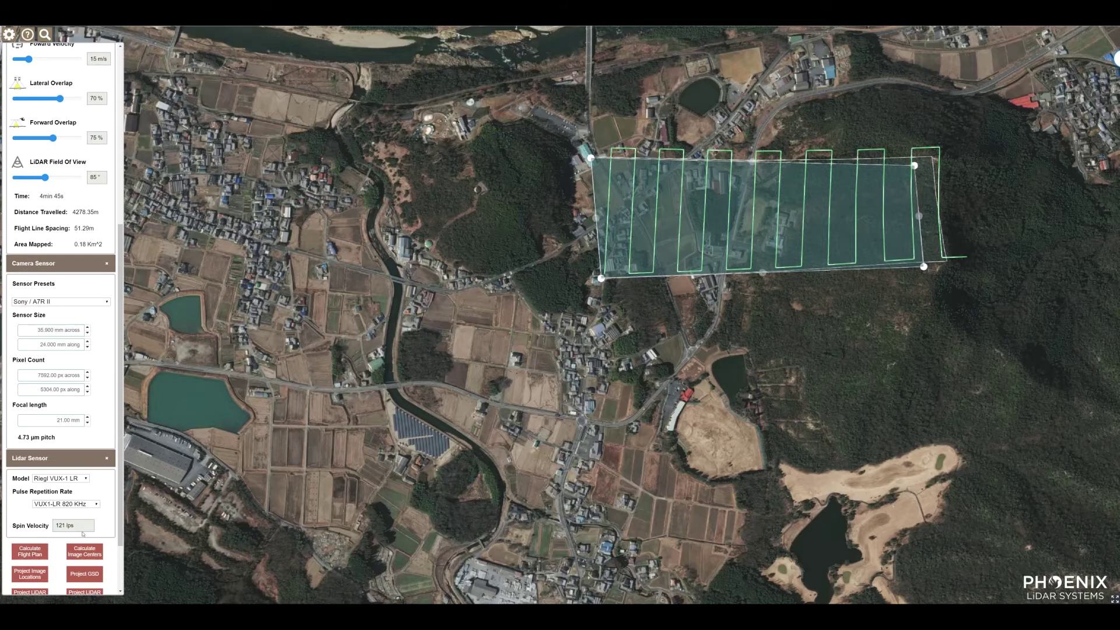
pyautogui.scroll(-1, 58, 525)
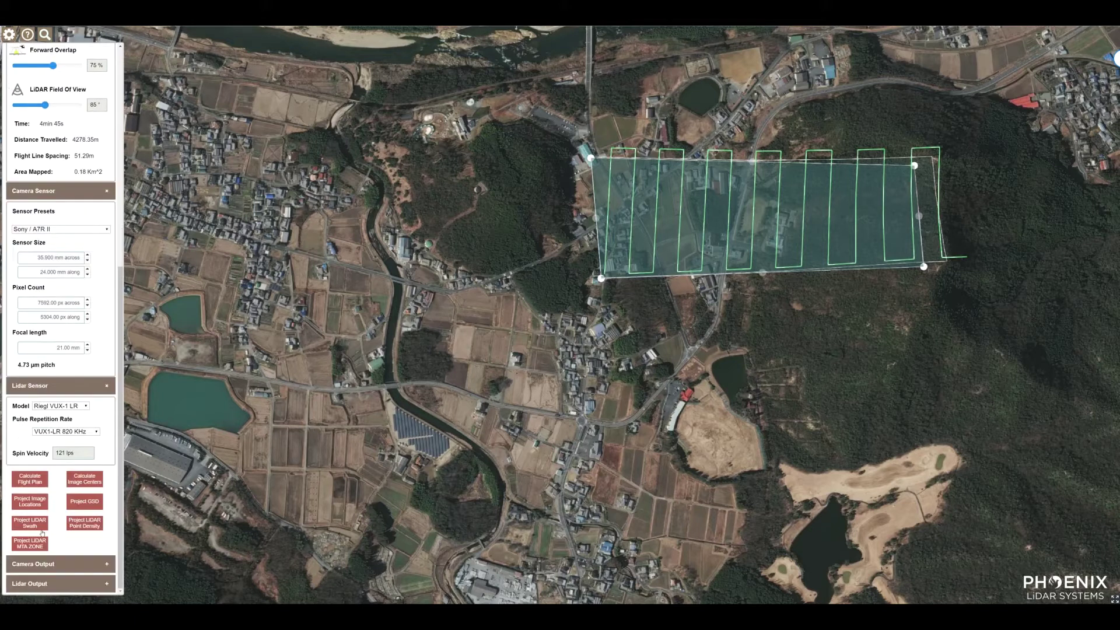
# Step: Calculate the image centers along the flight lines and show the camera output and lidar output sections
pyautogui.click(87, 479)
pyautogui.moveTo(714, 249); pyautogui.dragTo(714, 191)
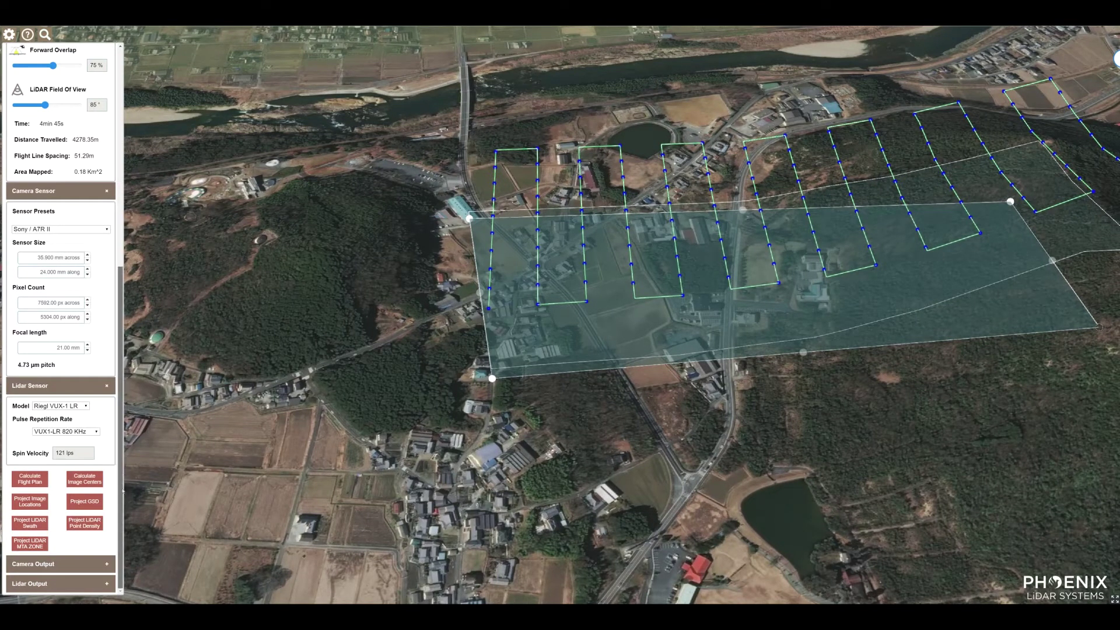
pyautogui.click(107, 563)
pyautogui.scroll(-3, 120, 546)
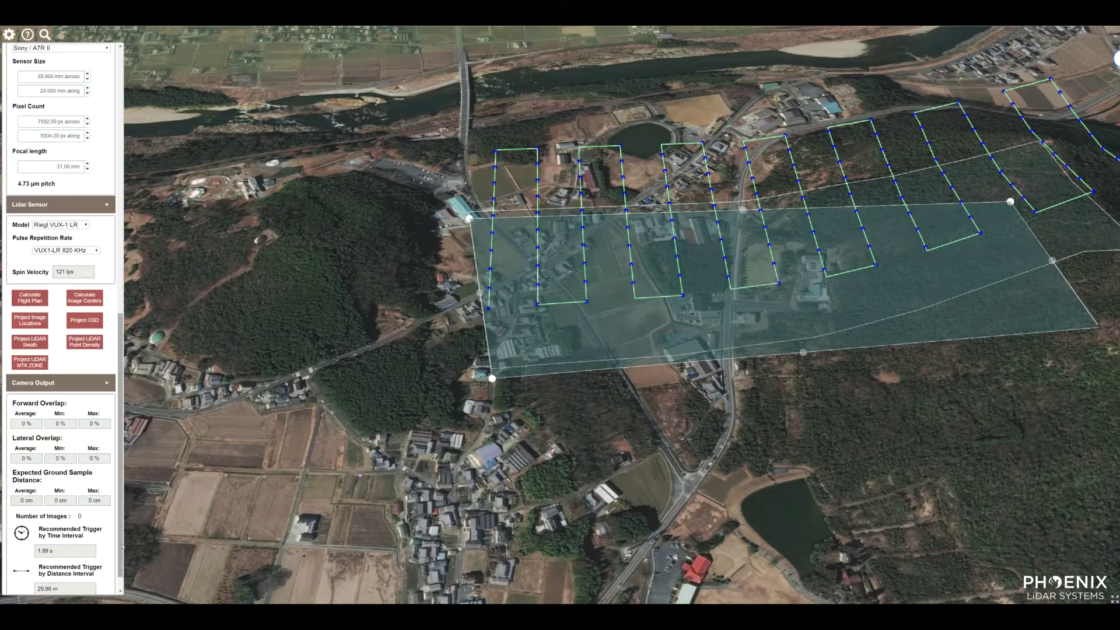
pyautogui.scroll(-1, 122, 546)
pyautogui.click(108, 583)
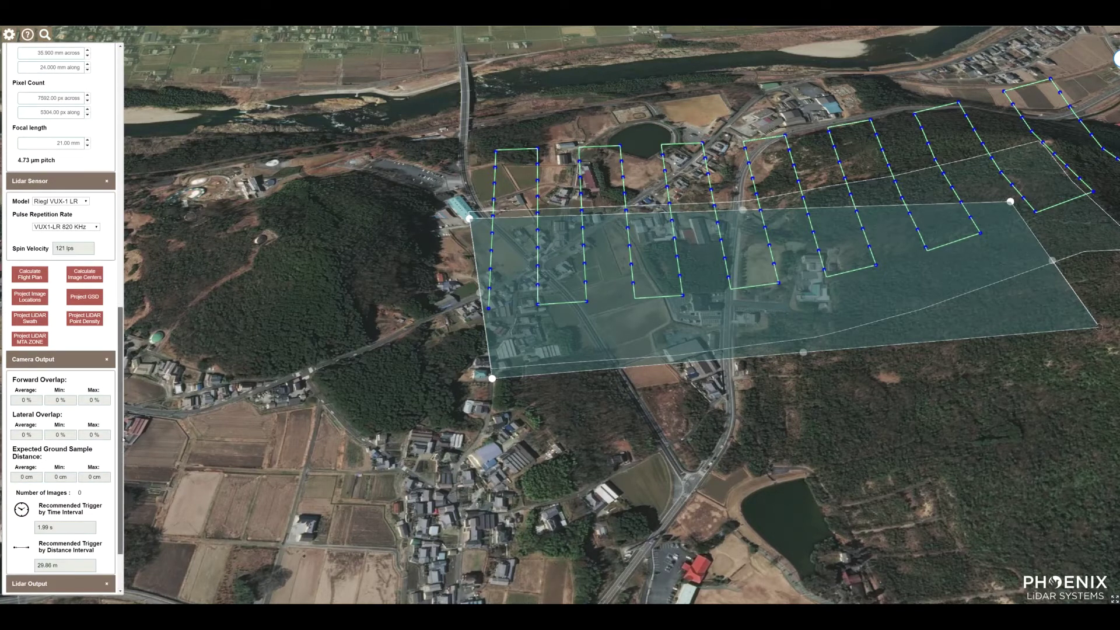
pyautogui.moveTo(120, 452); pyautogui.dragTo(120, 434)
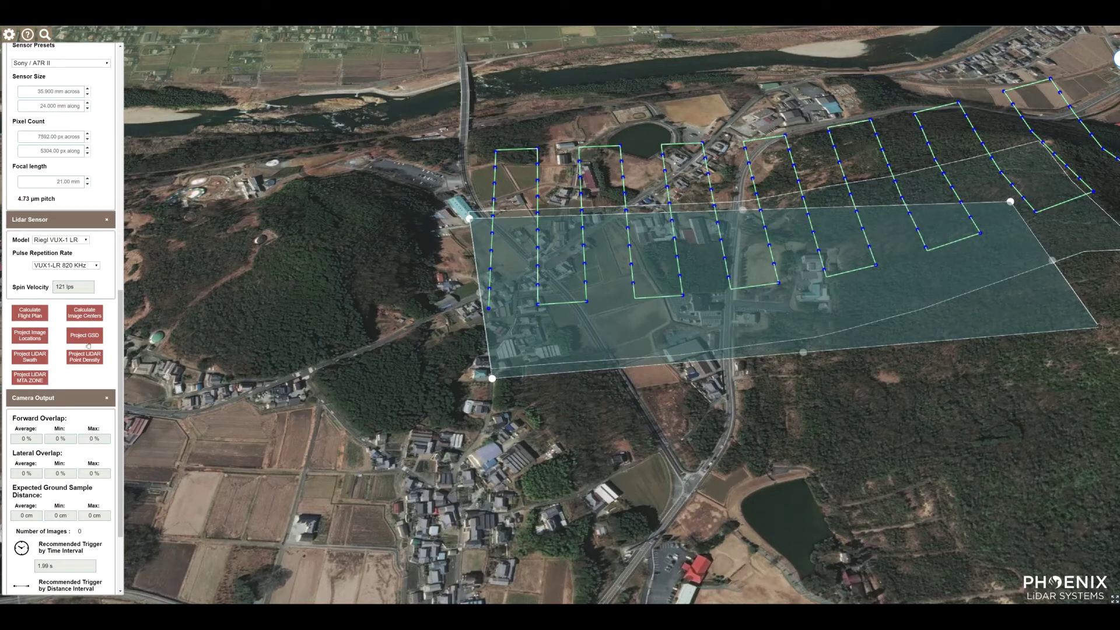
pyautogui.scroll(-2, 55, 471)
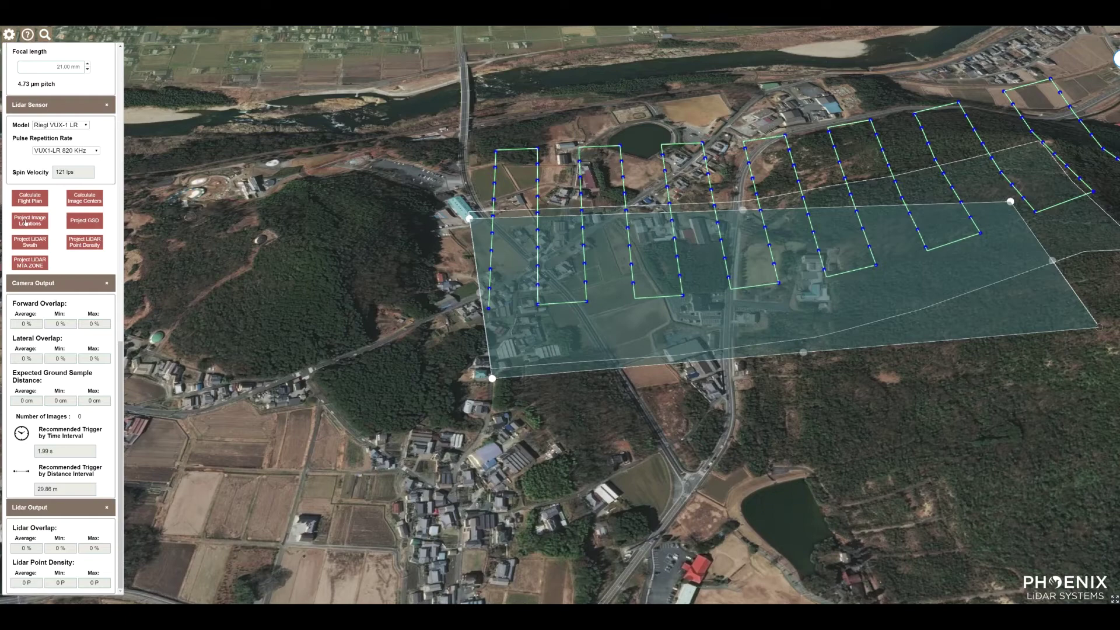
# Step: Project the image locations over the survey area, and hide the Image Centers and Photo Locations layers
pyautogui.click(27, 222)
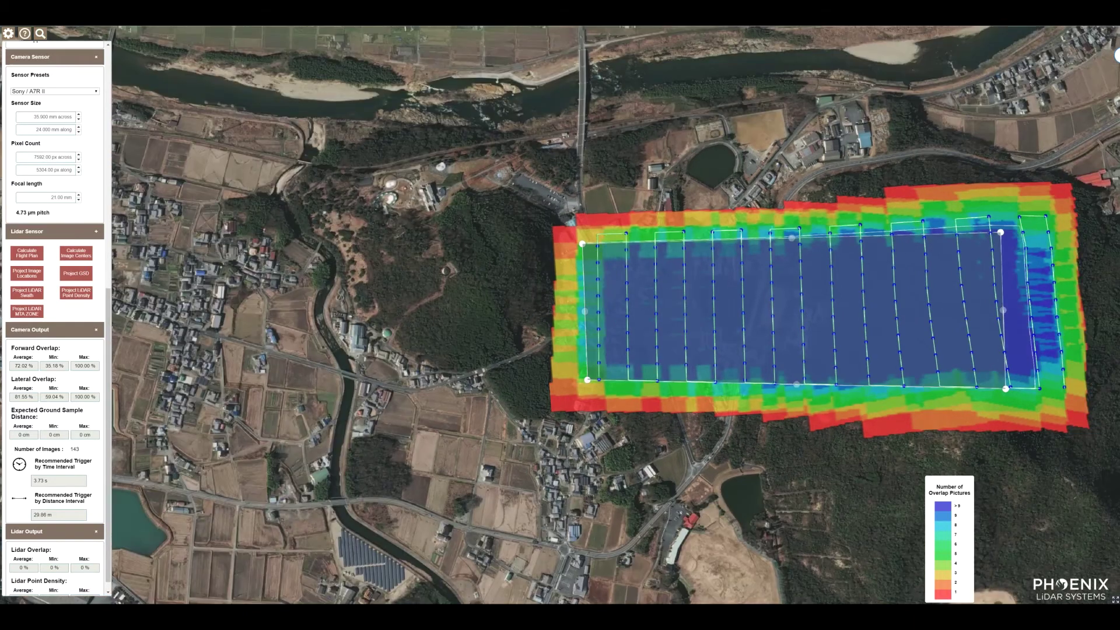
pyautogui.moveTo(1115, 55)
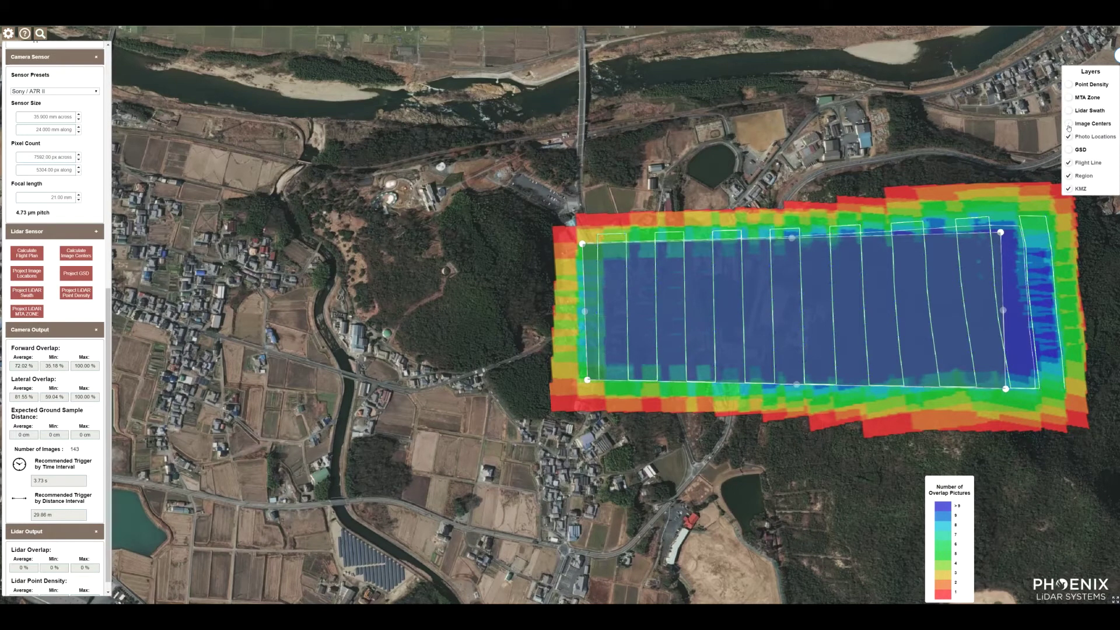
pyautogui.click(1068, 124)
pyautogui.click(1068, 137)
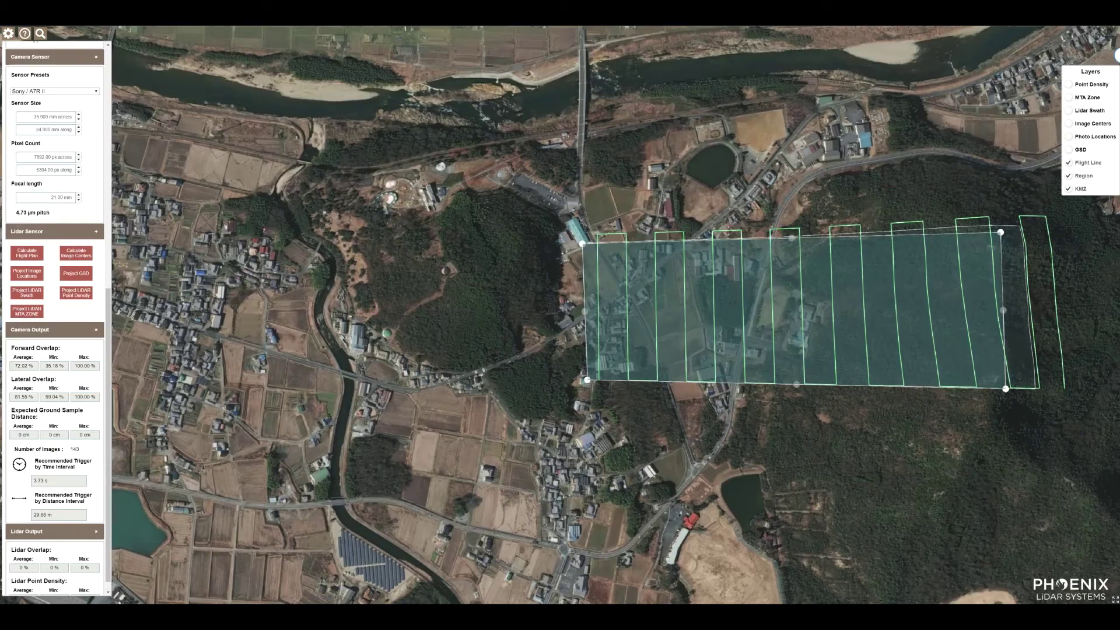
# Step: Project the GSD onto the terrain of the survey area, and hide the GSD layer after viewing it
pyautogui.click(82, 279)
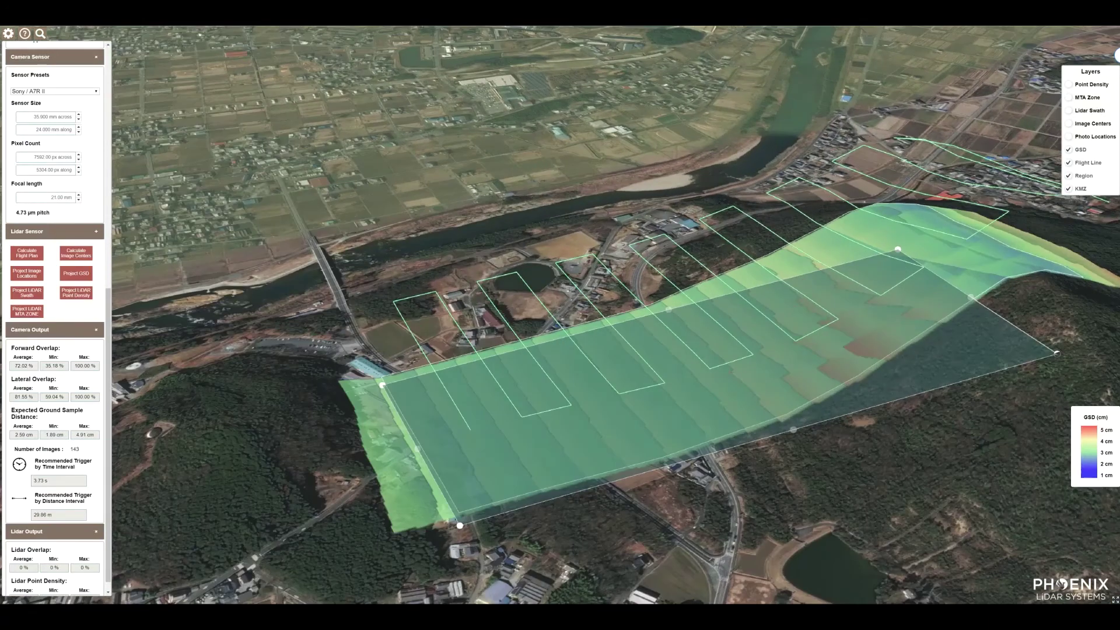
pyautogui.click(1070, 137)
pyautogui.click(1069, 138)
pyautogui.click(1068, 150)
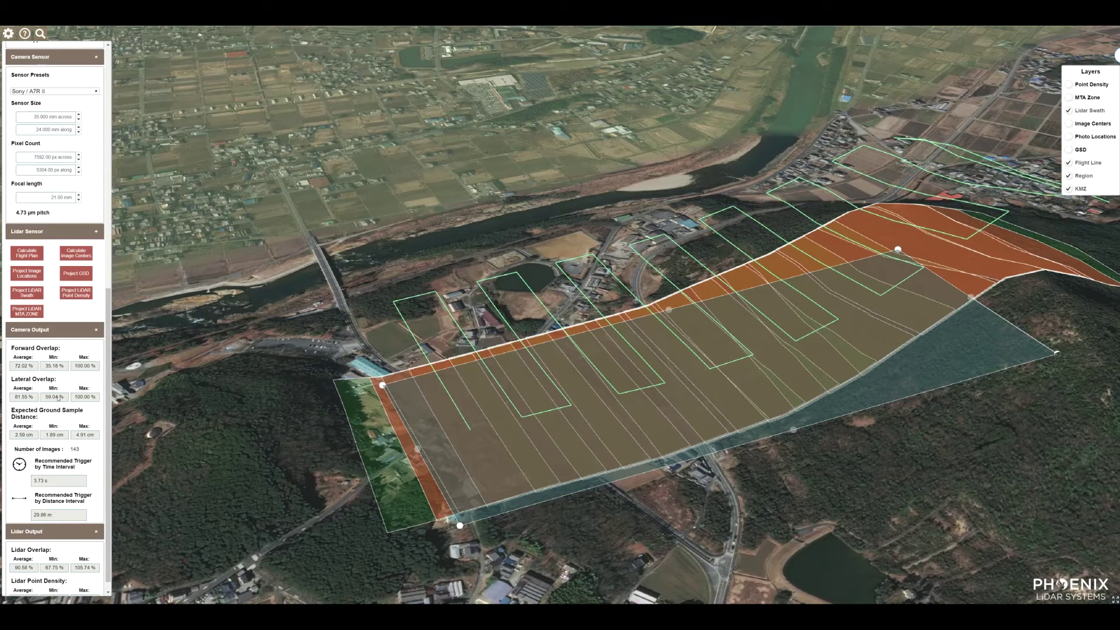
# Step: Examine the camera and lidar output values and the flight statistics with the LiDAR swath projected
pyautogui.moveTo(106, 375); pyautogui.dragTo(119, 439)
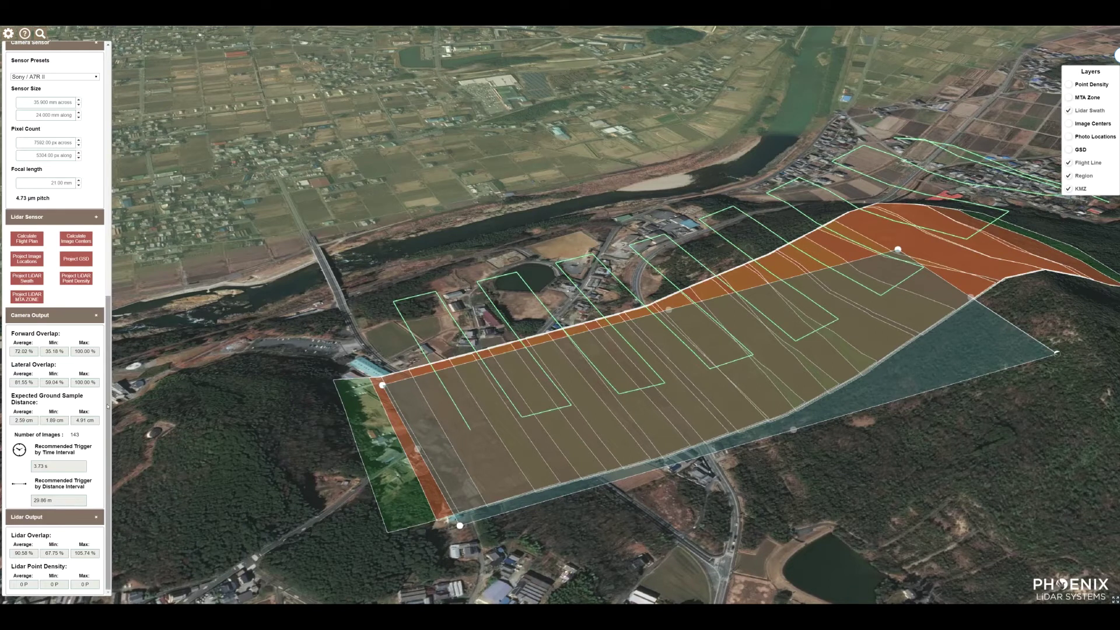
pyautogui.scroll(3, 99, 345)
pyautogui.scroll(1, 100, 345)
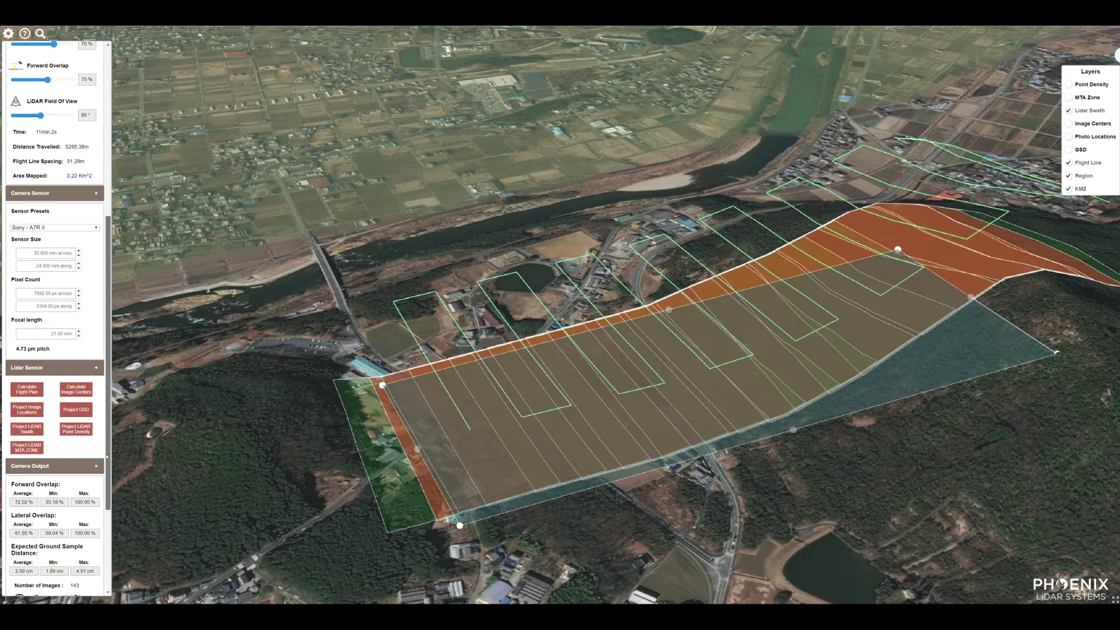
pyautogui.scroll(-4, 107, 457)
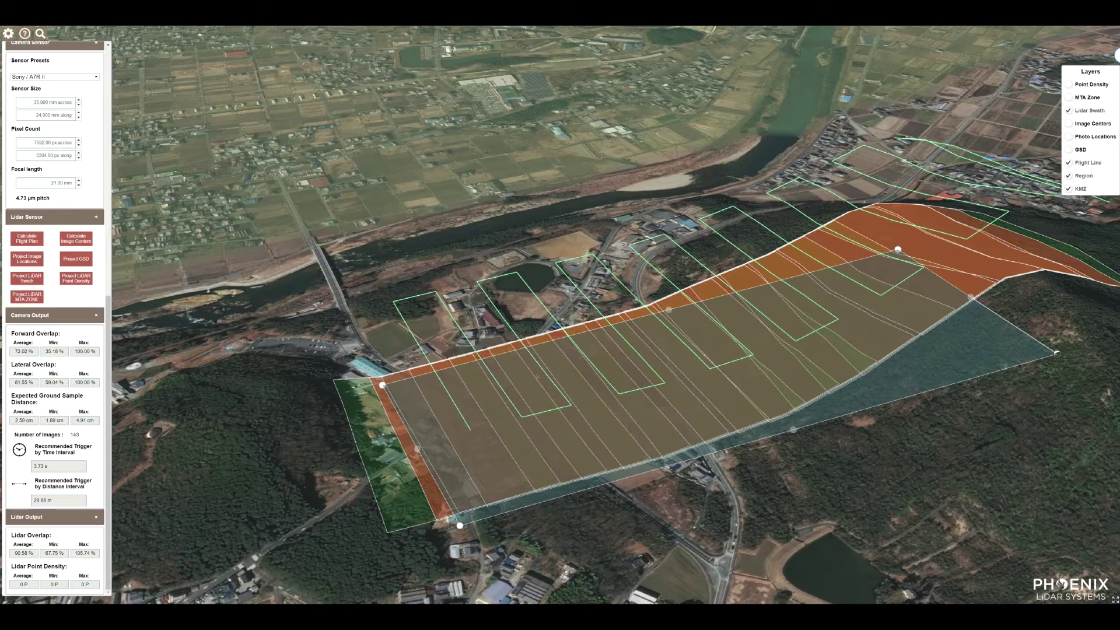
# Step: View the MTA Zone, Point Density and Lidar Swath layers separately over the survey area, hiding each one after viewing
pyautogui.moveTo(109, 347); pyautogui.dragTo(108, 430)
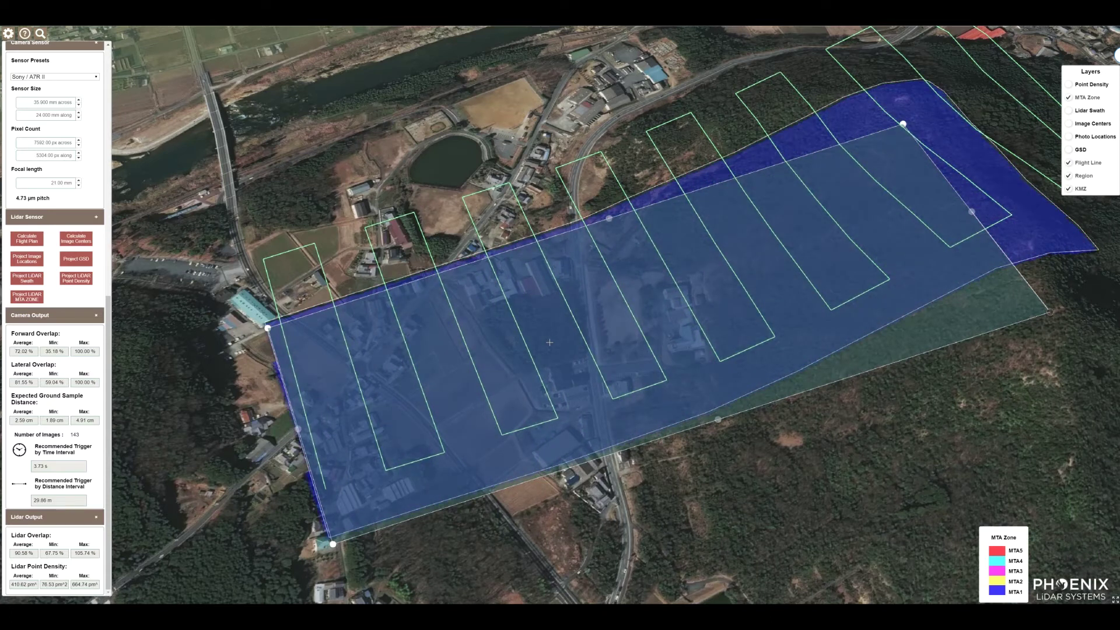
pyautogui.moveTo(620, 353); pyautogui.dragTo(606, 295)
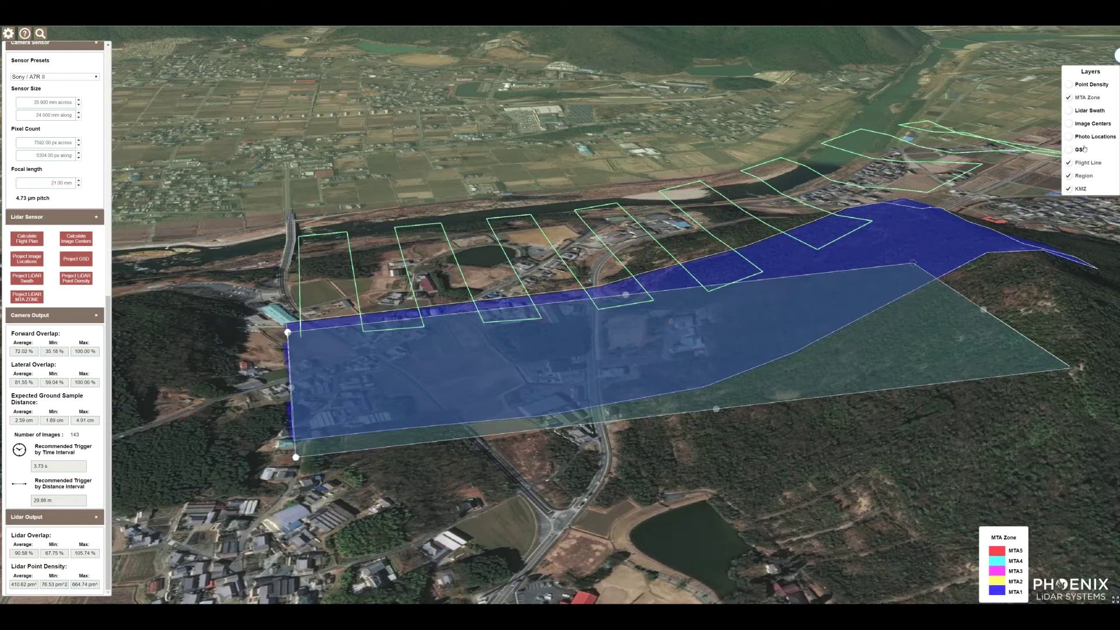
pyautogui.click(1069, 97)
pyautogui.click(1069, 84)
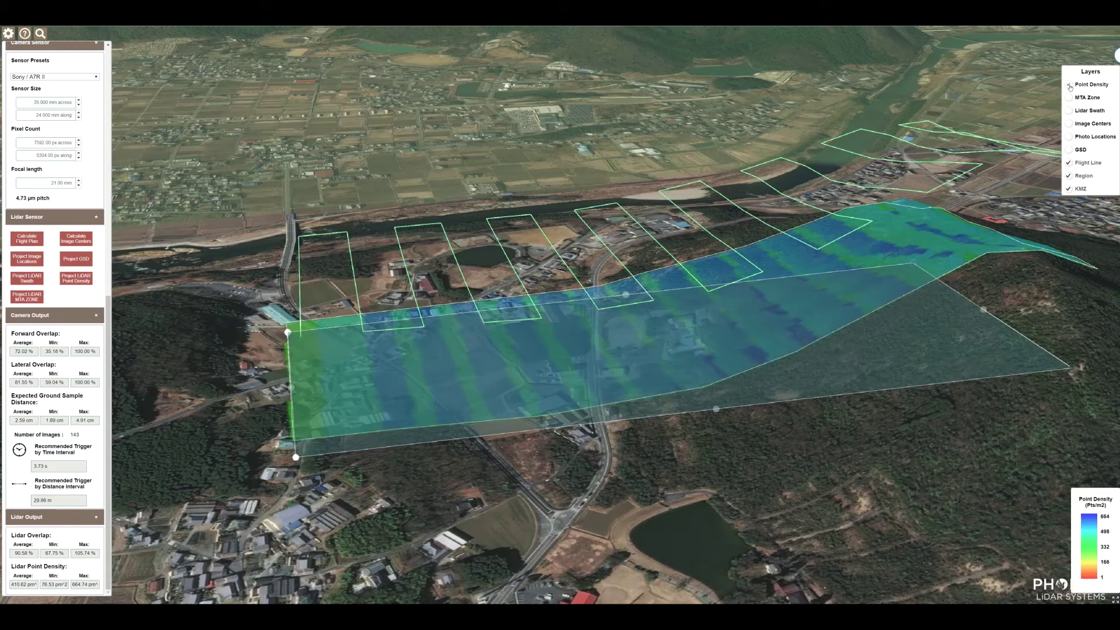
pyautogui.click(1068, 84)
pyautogui.click(1074, 112)
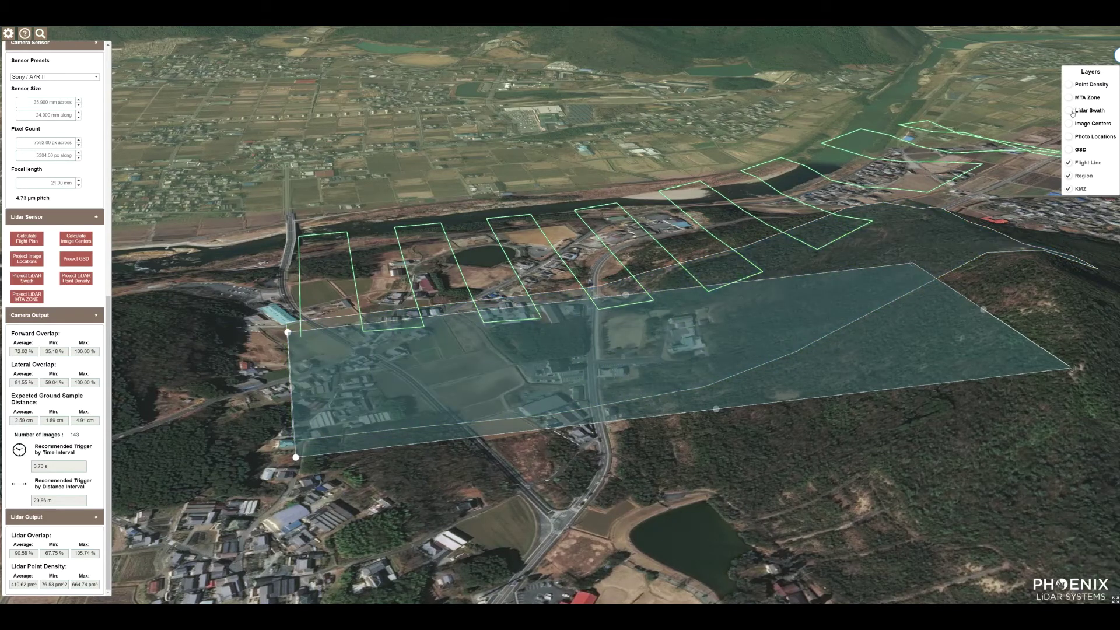
pyautogui.click(1074, 112)
# Step: Check the Image Centers, Photo Locations and GSD layers one at a time, and toggle the Region layer off and on
pyautogui.click(1070, 124)
pyautogui.click(1069, 138)
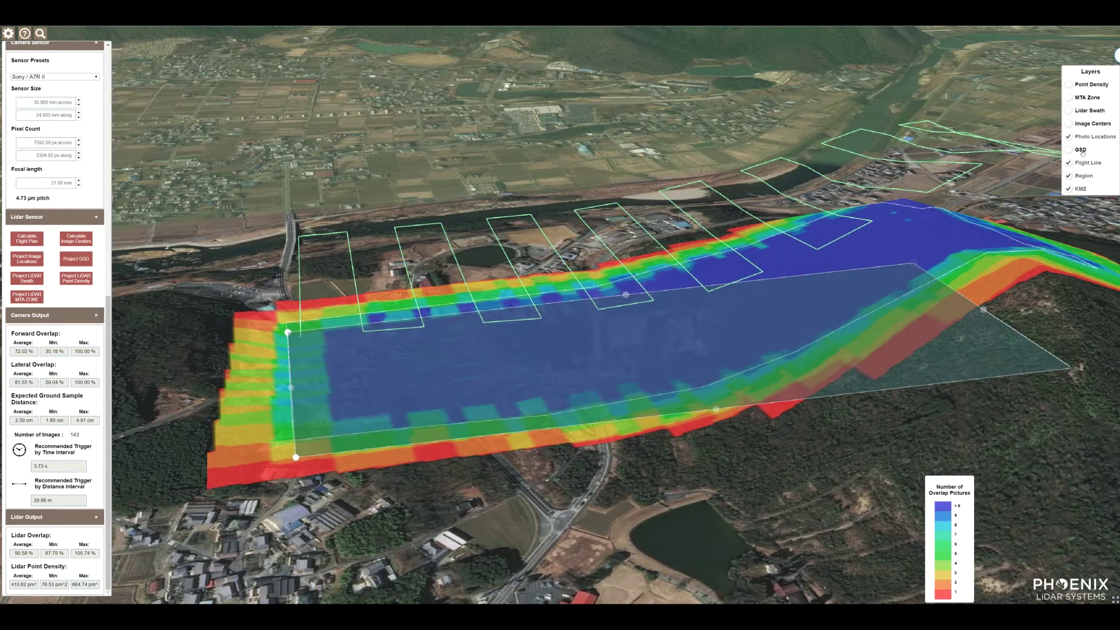
pyautogui.click(1069, 151)
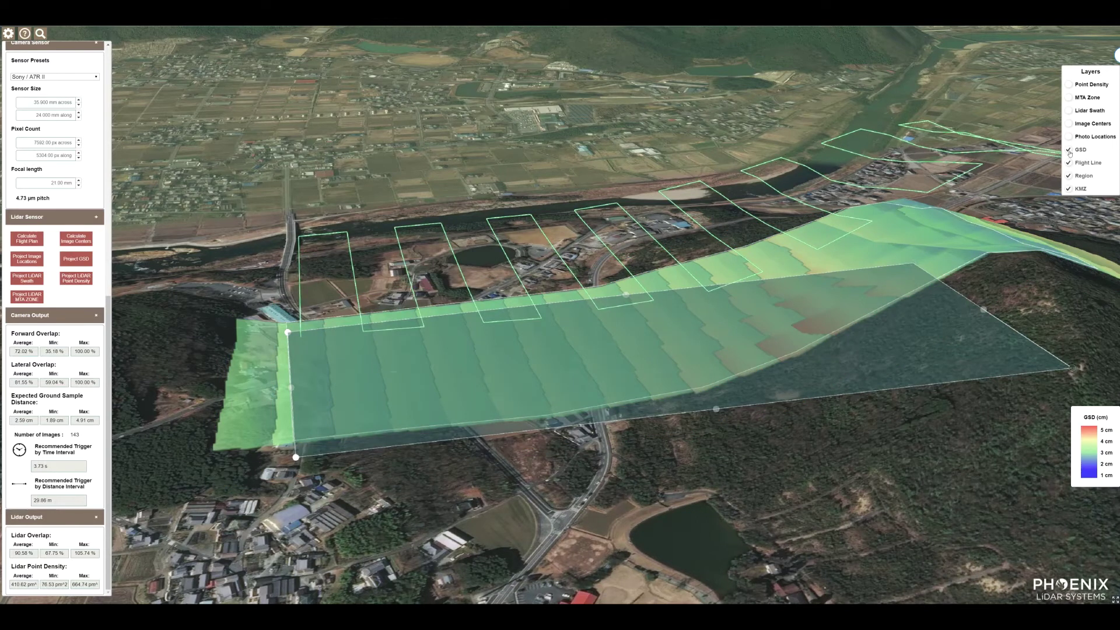
pyautogui.click(1069, 151)
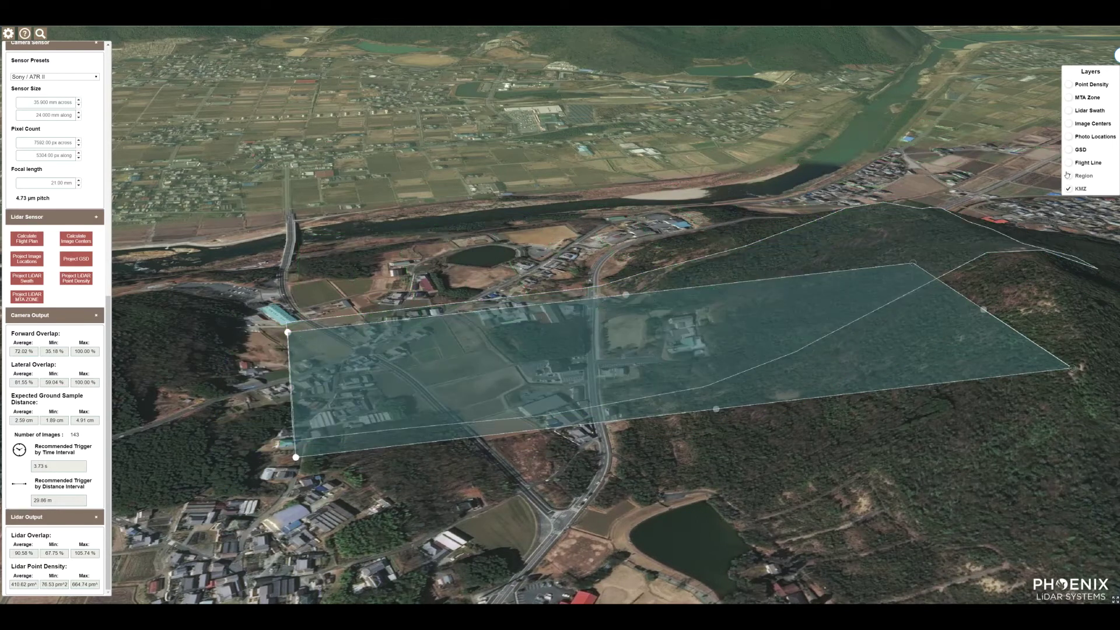
pyautogui.click(1067, 178)
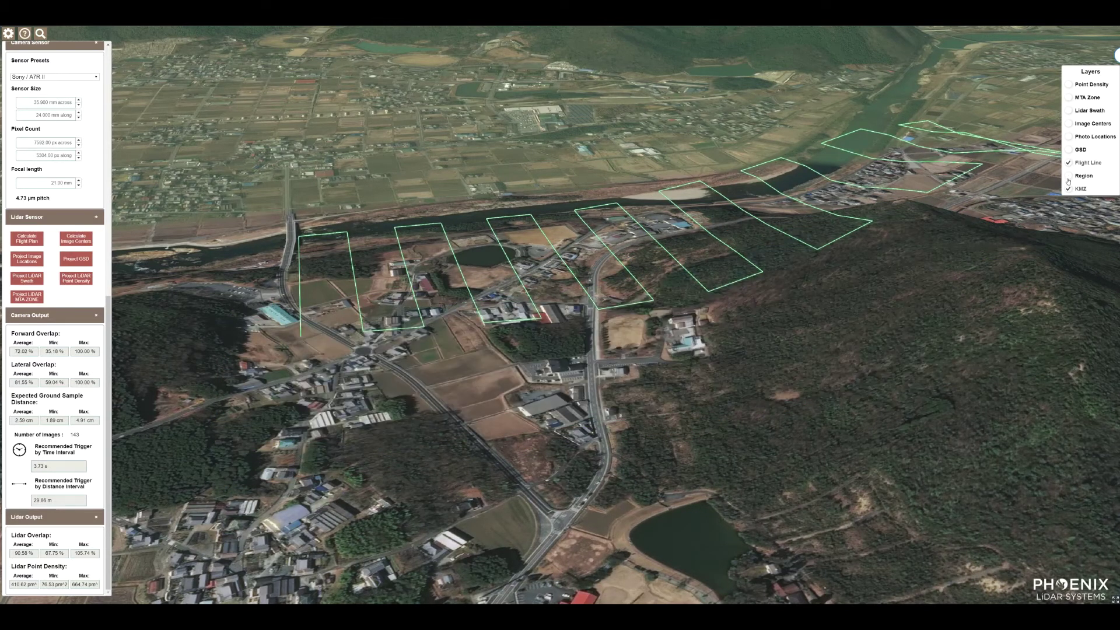
pyautogui.click(1068, 177)
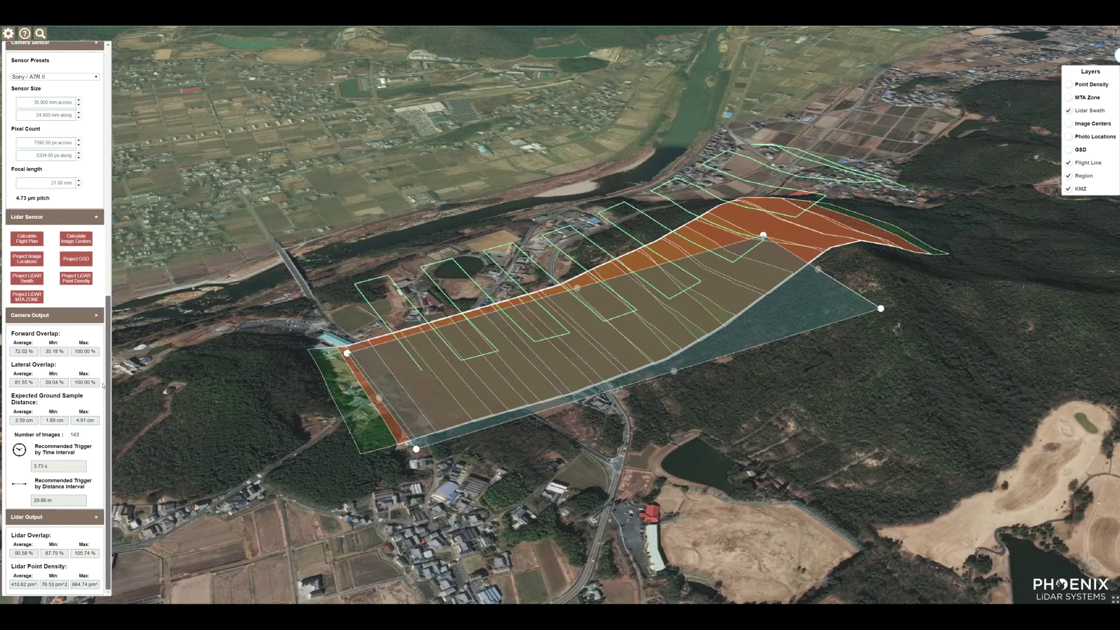
# Step: Review the flight settings and the time, distance, line spacing and mapped area statistics with the lidar swath displayed
pyautogui.moveTo(111, 442); pyautogui.dragTo(109, 313)
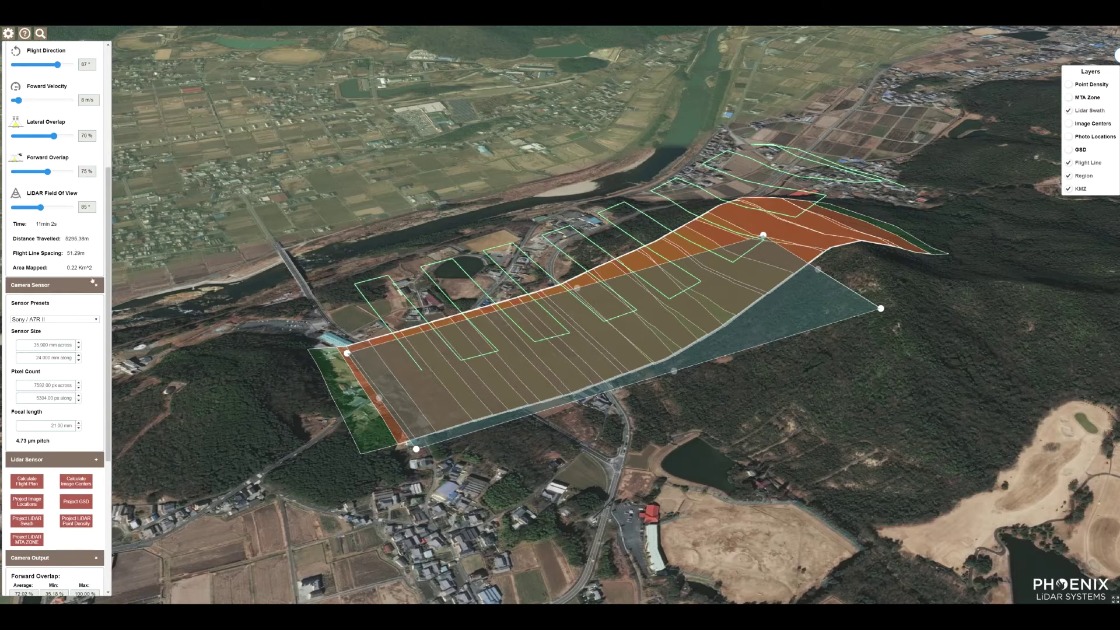
pyautogui.moveTo(107, 301); pyautogui.dragTo(102, 331)
pyautogui.scroll(-2, 102, 331)
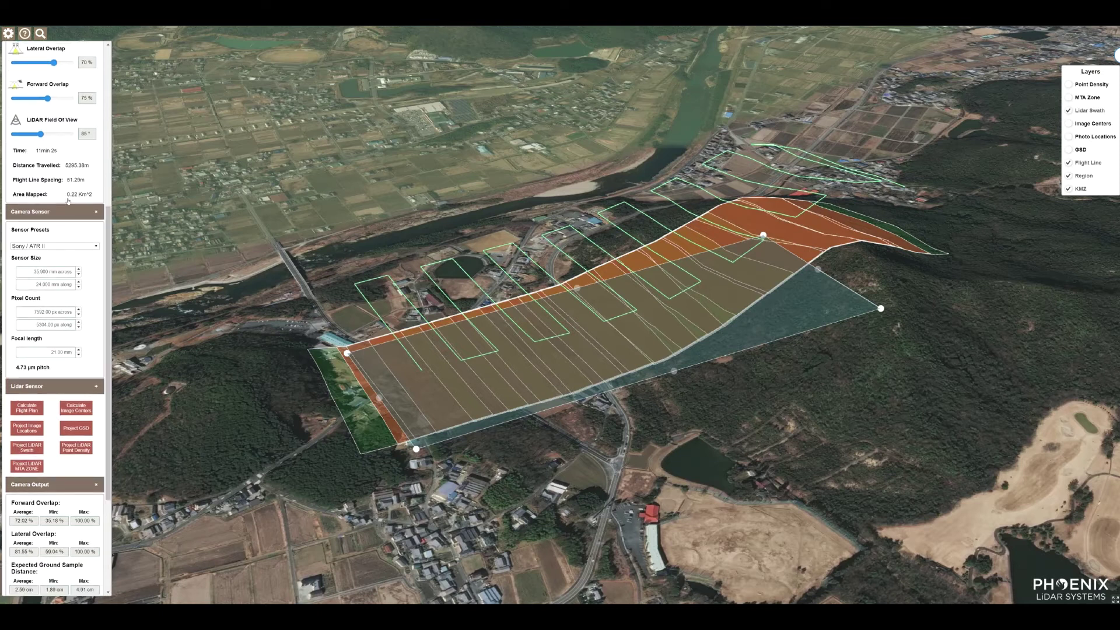
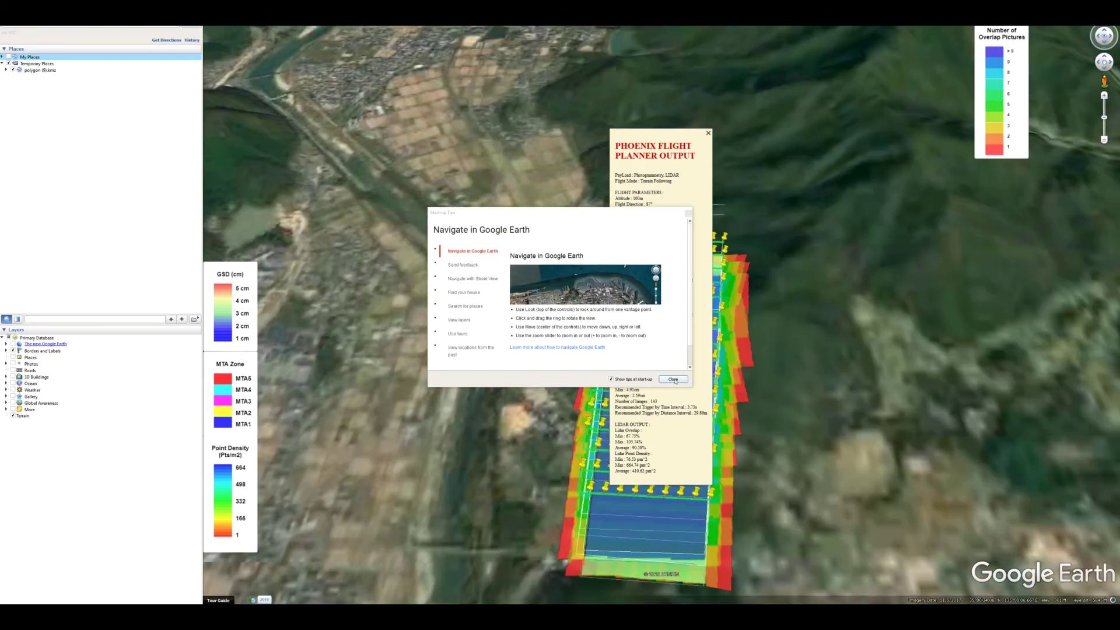
# Step: Switch to Google Earth, dismiss the start-up tips and expand the contents of the polygon (9).kmz file
pyautogui.click(673, 379)
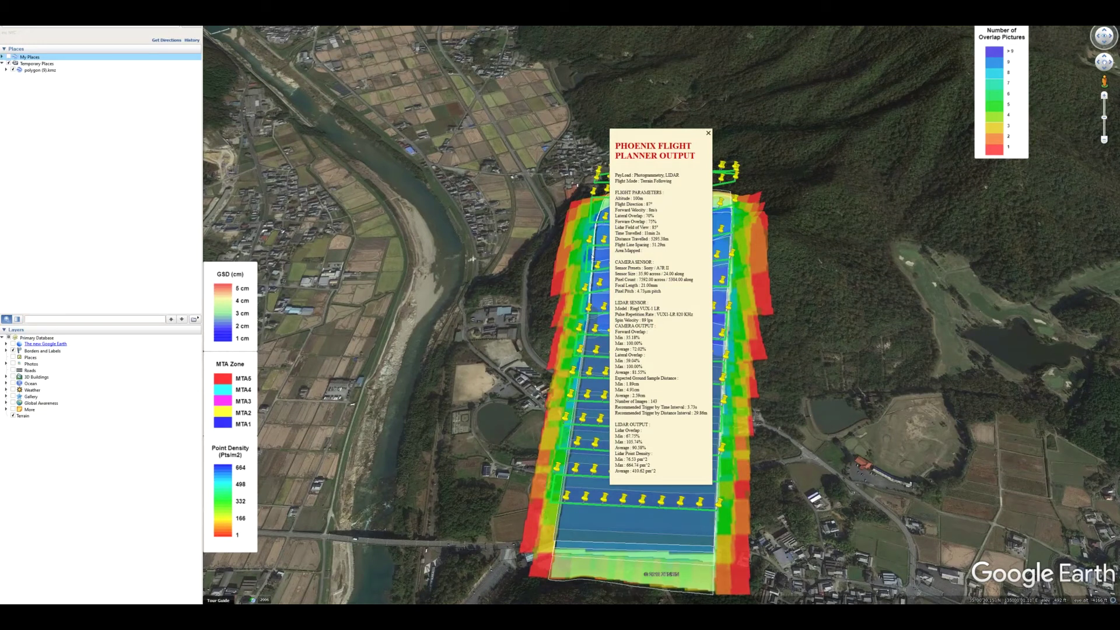
pyautogui.click(7, 70)
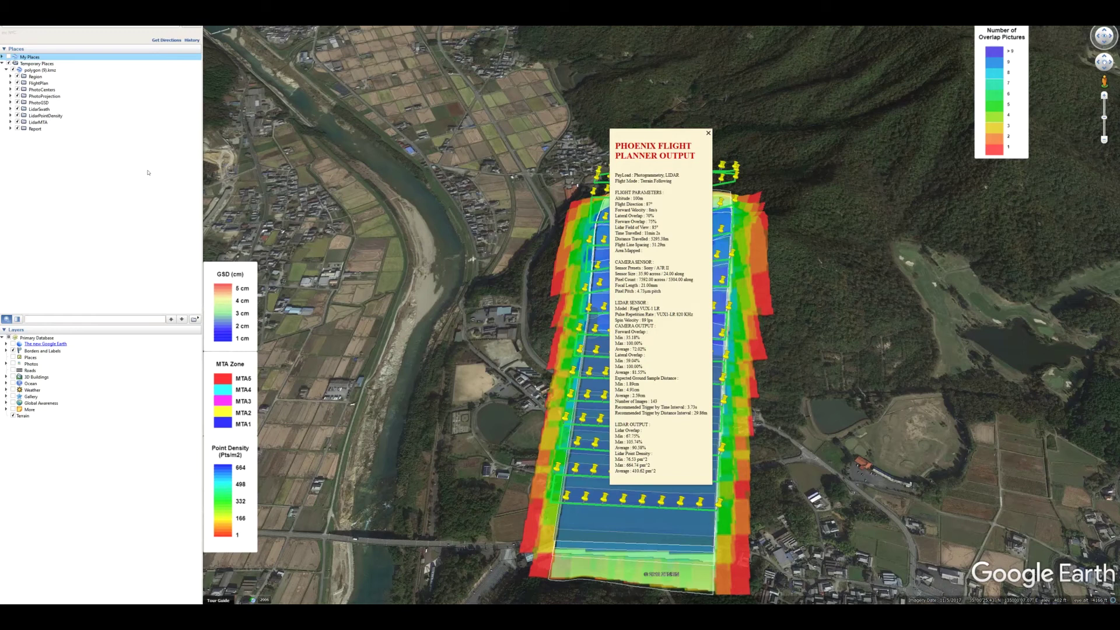
pyautogui.moveTo(364, 279); pyautogui.dragTo(449, 276)
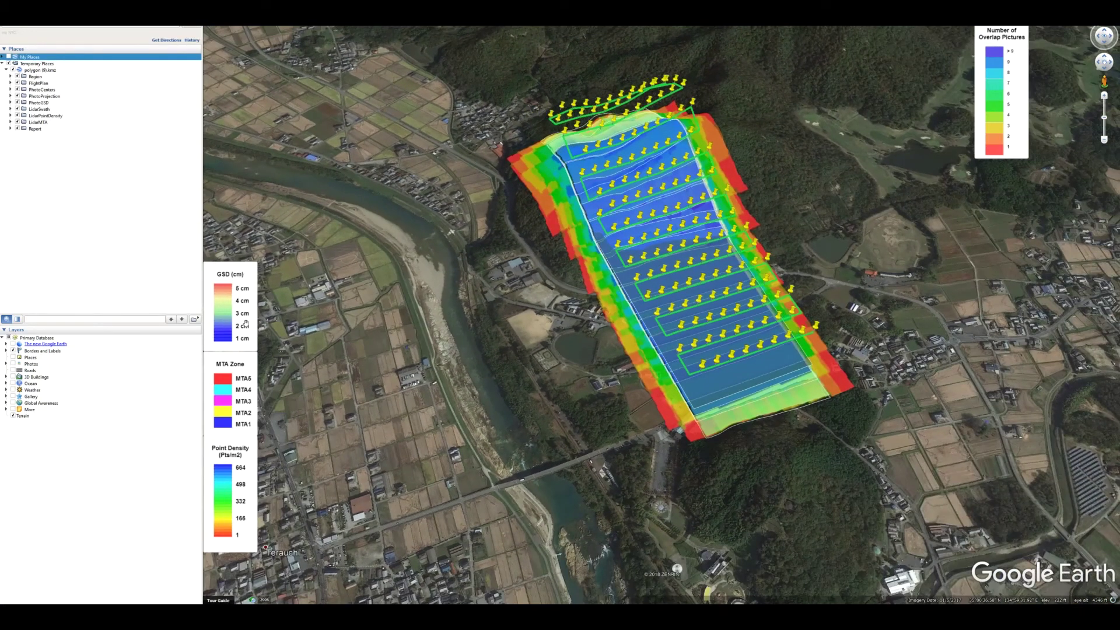
# Step: Open the PHOENIX FLIGHT PLANNER OUTPUT report from the Report folder, read it and close it
pyautogui.click(10, 129)
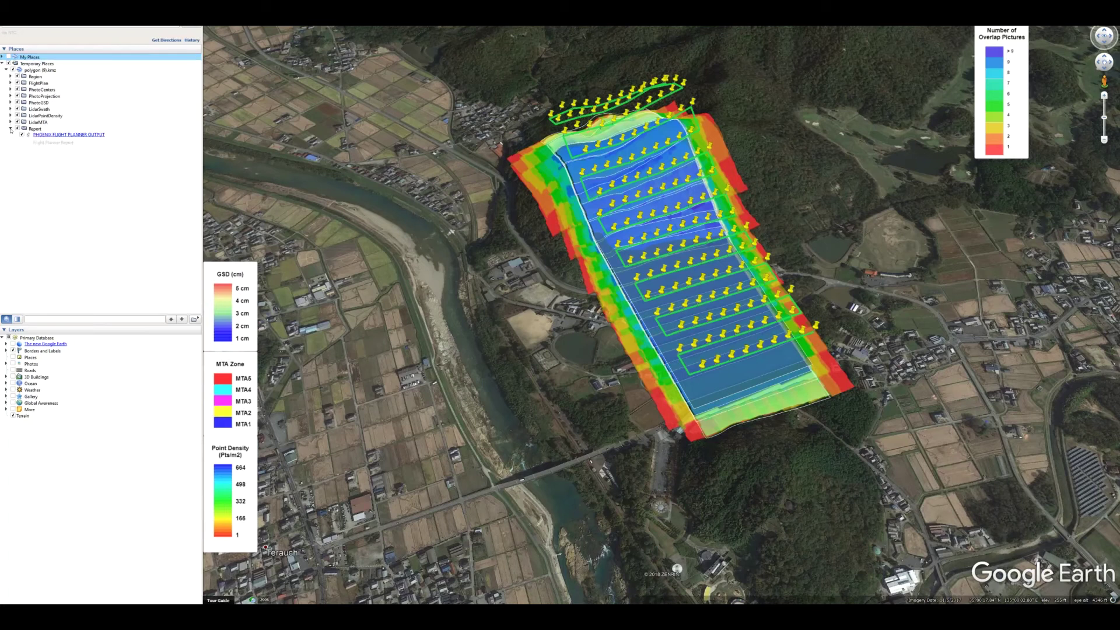
pyautogui.click(53, 137)
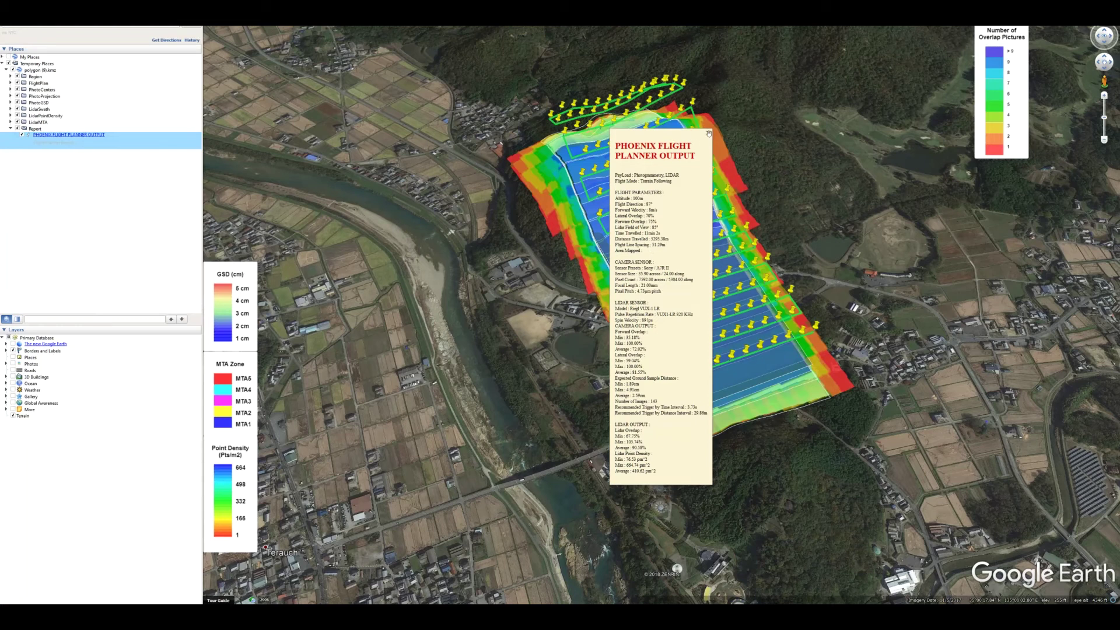
pyautogui.click(708, 133)
# Step: Toggle the Region and FlightPlan layers off and on to compare them with the exported coverage over the hillside
pyautogui.moveTo(611, 202); pyautogui.dragTo(651, 239)
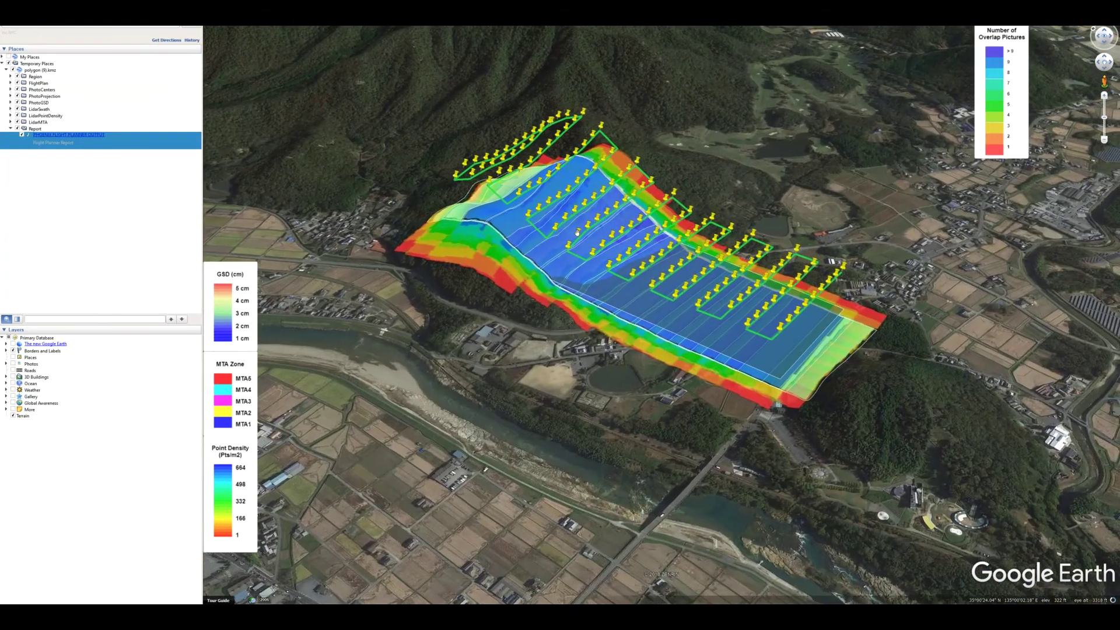
pyautogui.scroll(3, 587, 252)
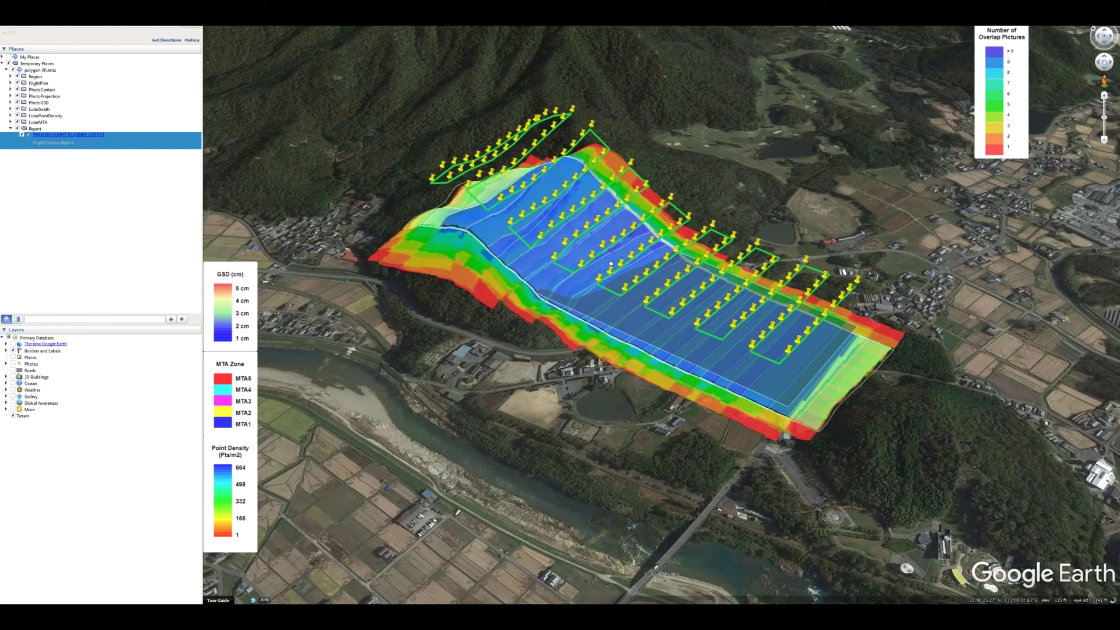
pyautogui.scroll(2, 613, 262)
pyautogui.scroll(-1, 658, 296)
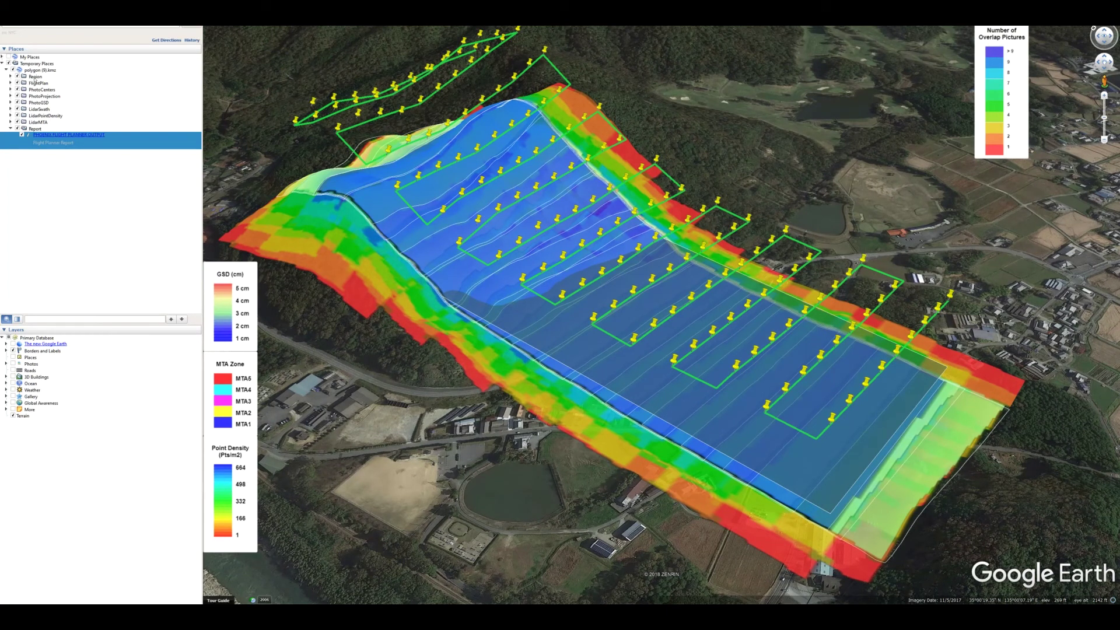
pyautogui.click(18, 77)
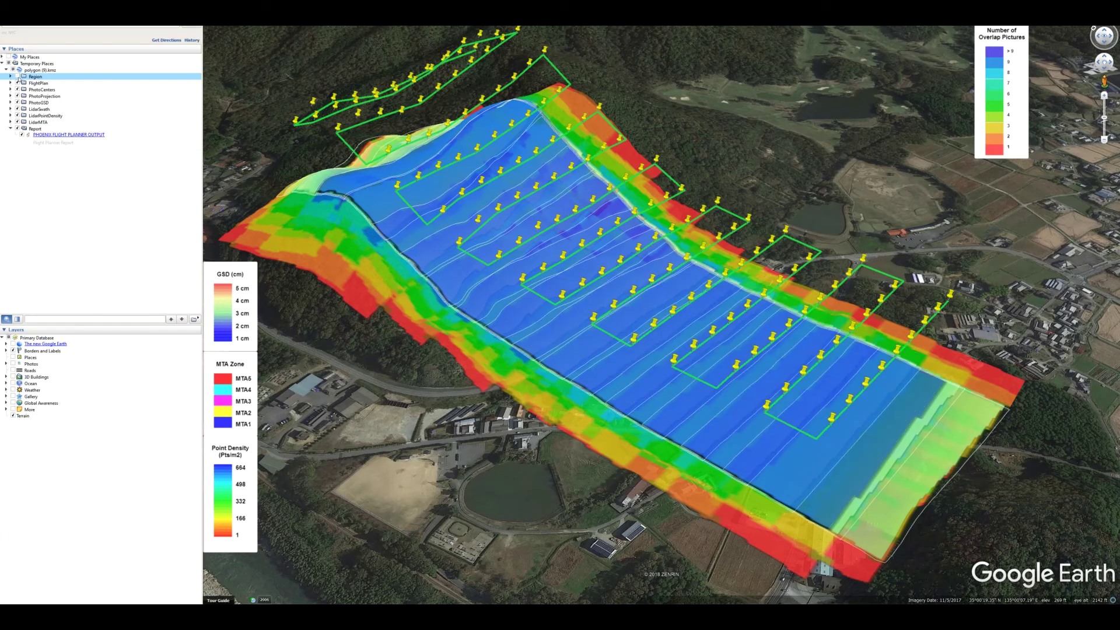
pyautogui.click(18, 77)
pyautogui.click(18, 77)
pyautogui.click(18, 77)
pyautogui.click(17, 84)
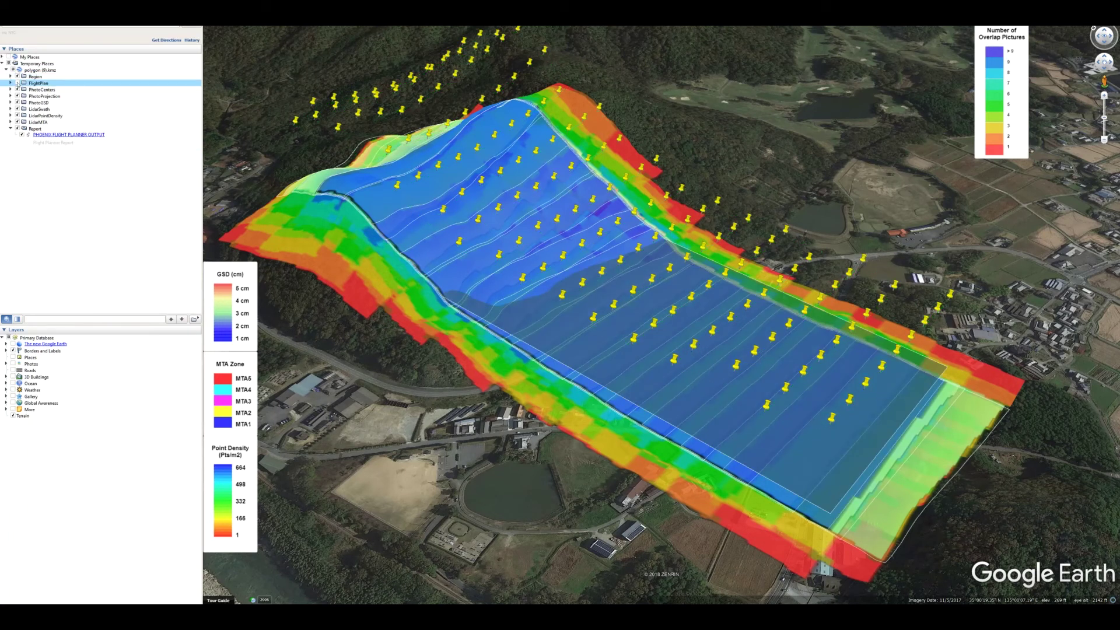
pyautogui.click(18, 83)
pyautogui.click(17, 84)
pyautogui.click(17, 83)
# Step: Hide the PhotoCenters layer, inspect the overlap shown by the PhotoProjection layer, and hide that layer too
pyautogui.click(17, 89)
pyautogui.click(17, 90)
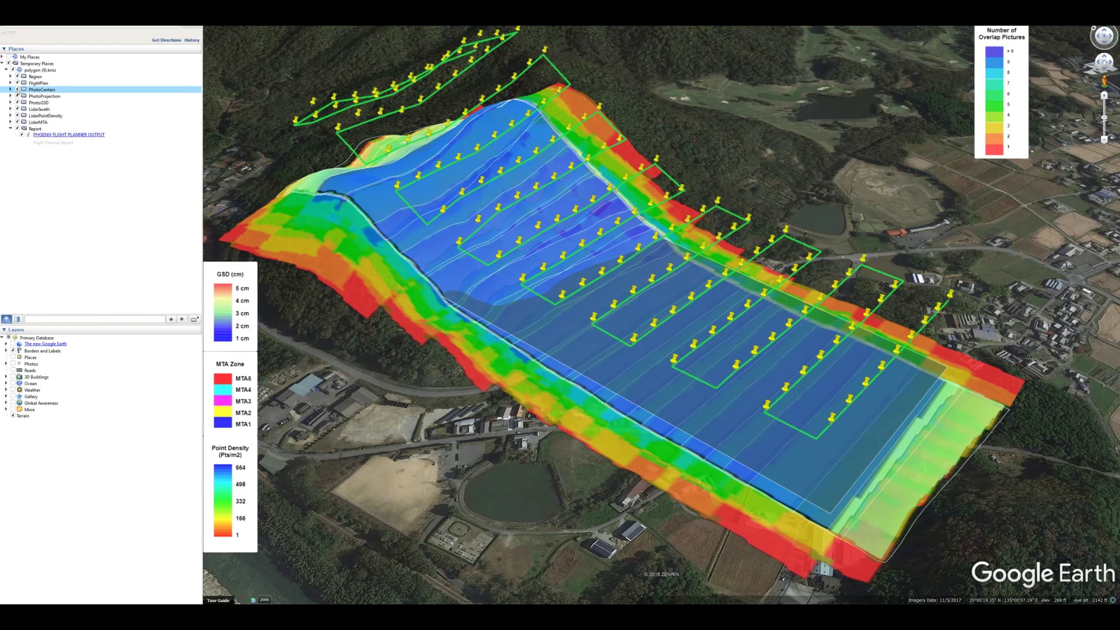
pyautogui.click(18, 89)
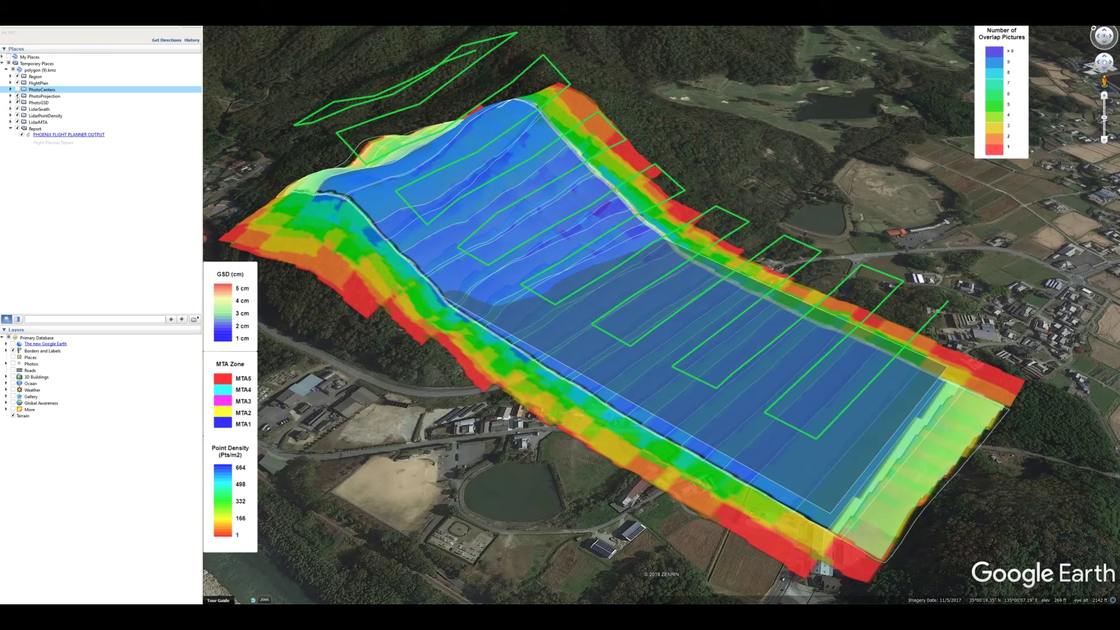
pyautogui.click(17, 96)
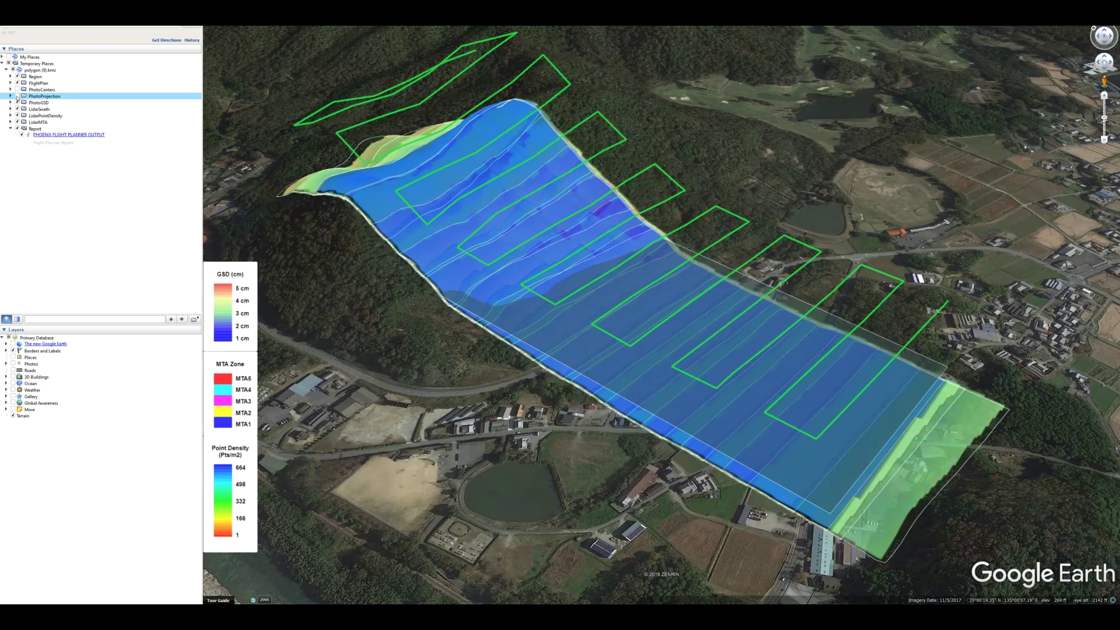
pyautogui.click(18, 96)
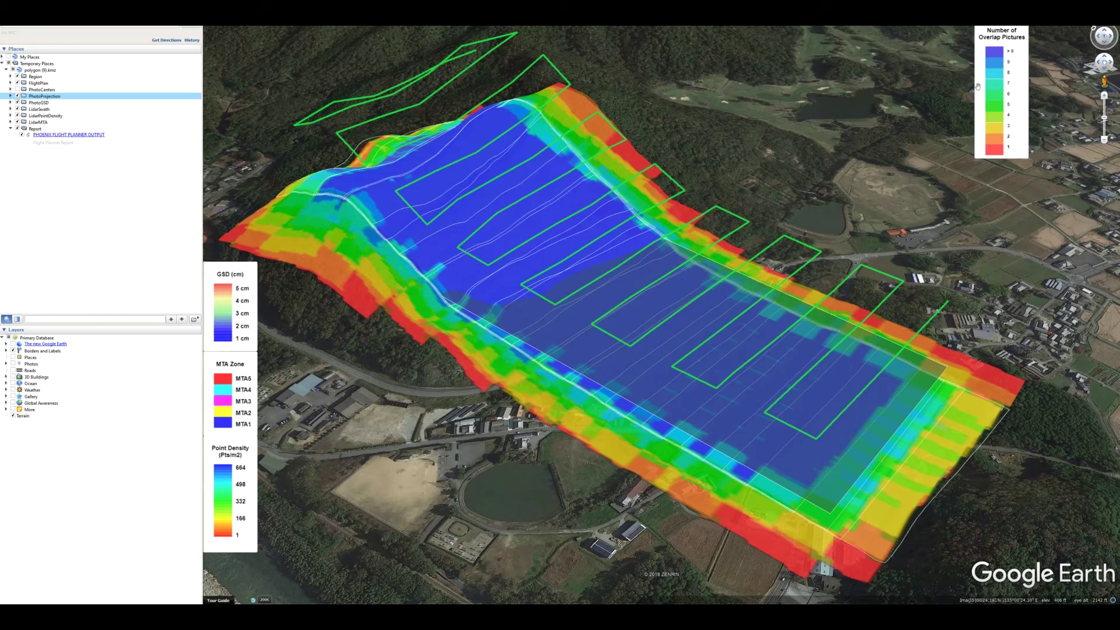
pyautogui.scroll(3, 995, 59)
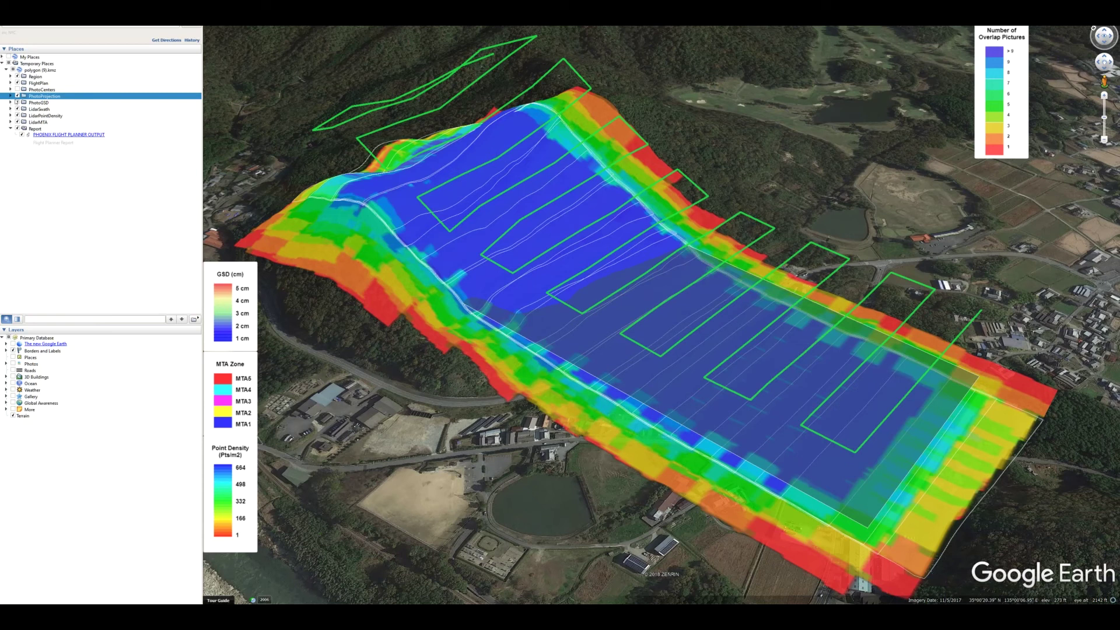
pyautogui.click(17, 97)
# Step: Hide the LidarSwath, LidarPointDensity, LidarMTA and Report layers, leaving PhotoGSD displayed with the region and flight plan
pyautogui.click(18, 103)
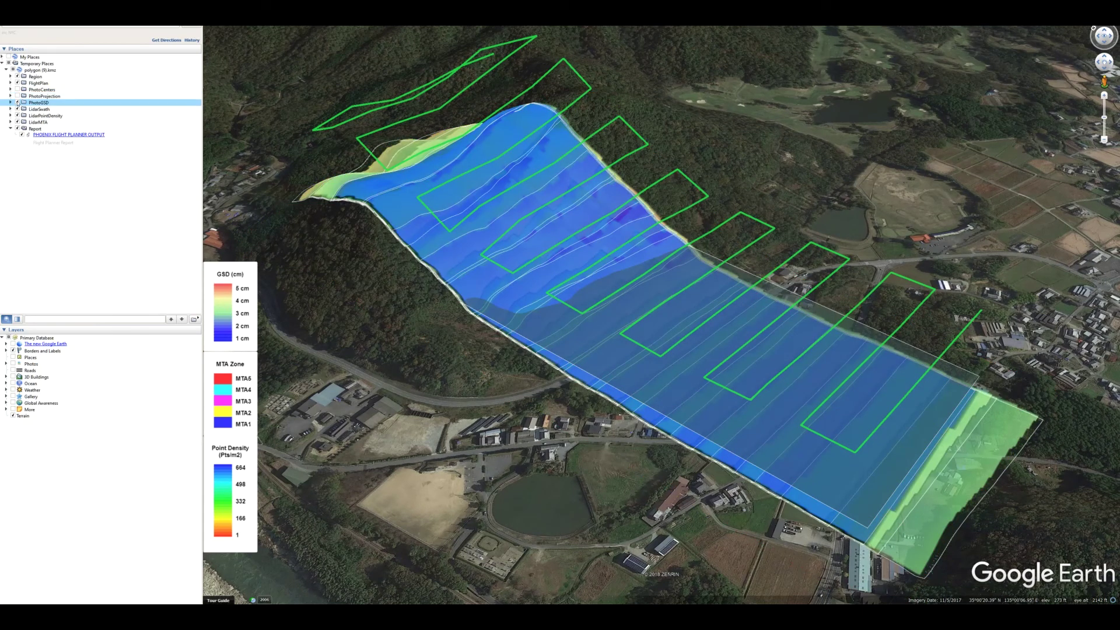
pyautogui.click(18, 109)
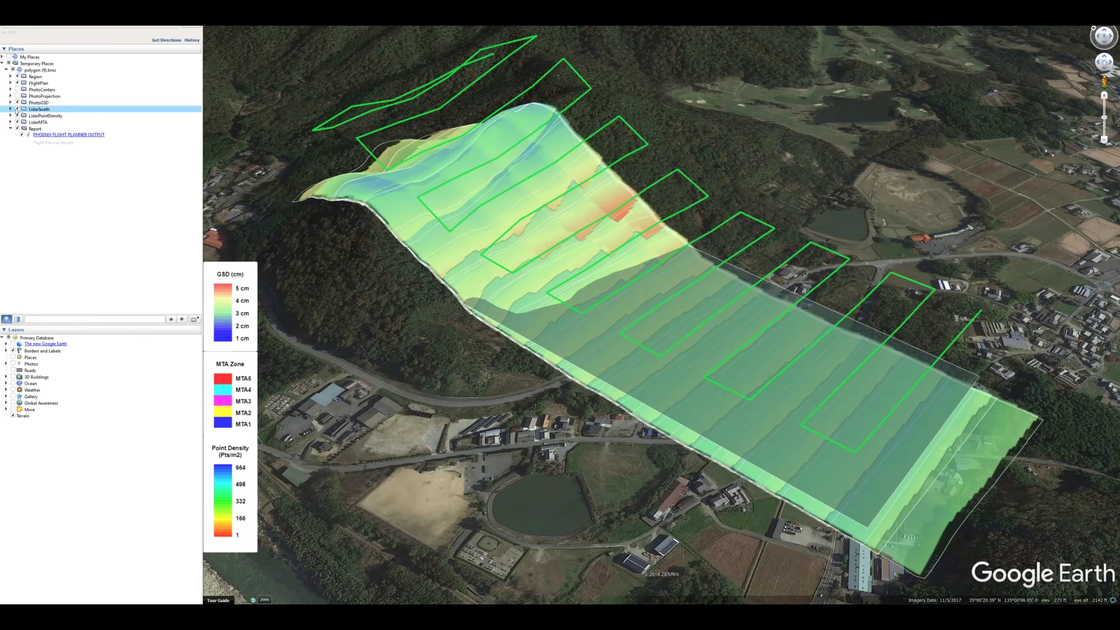
pyautogui.click(17, 116)
pyautogui.click(17, 122)
pyautogui.click(18, 128)
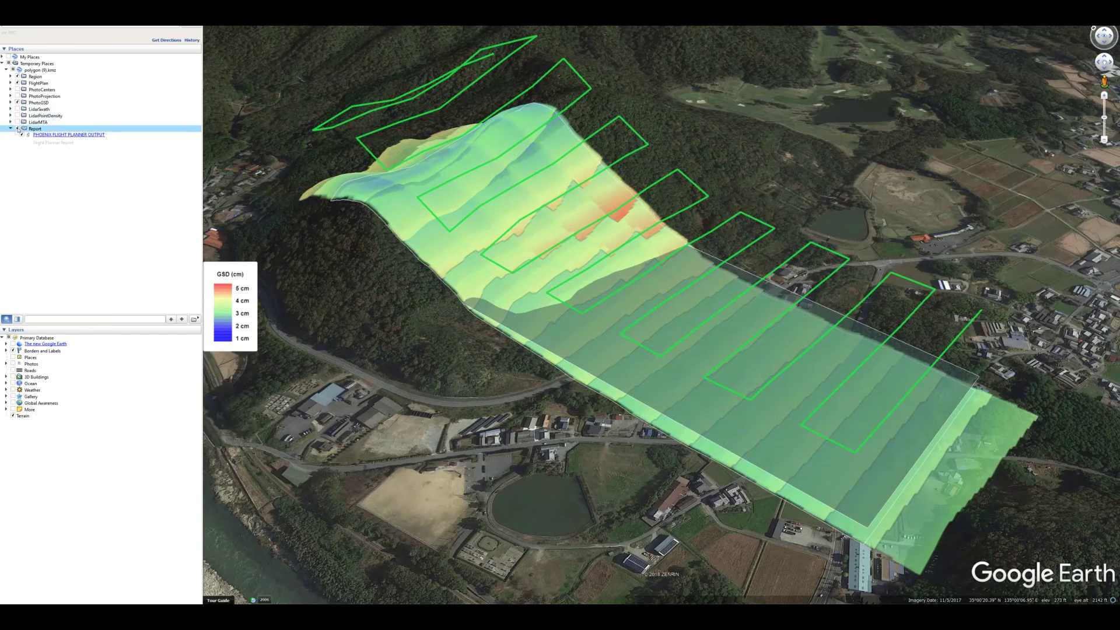
# Step: Hide the PhotoGSD layer, display the LidarSwath layer on its own, and hide it after viewing
pyautogui.click(17, 103)
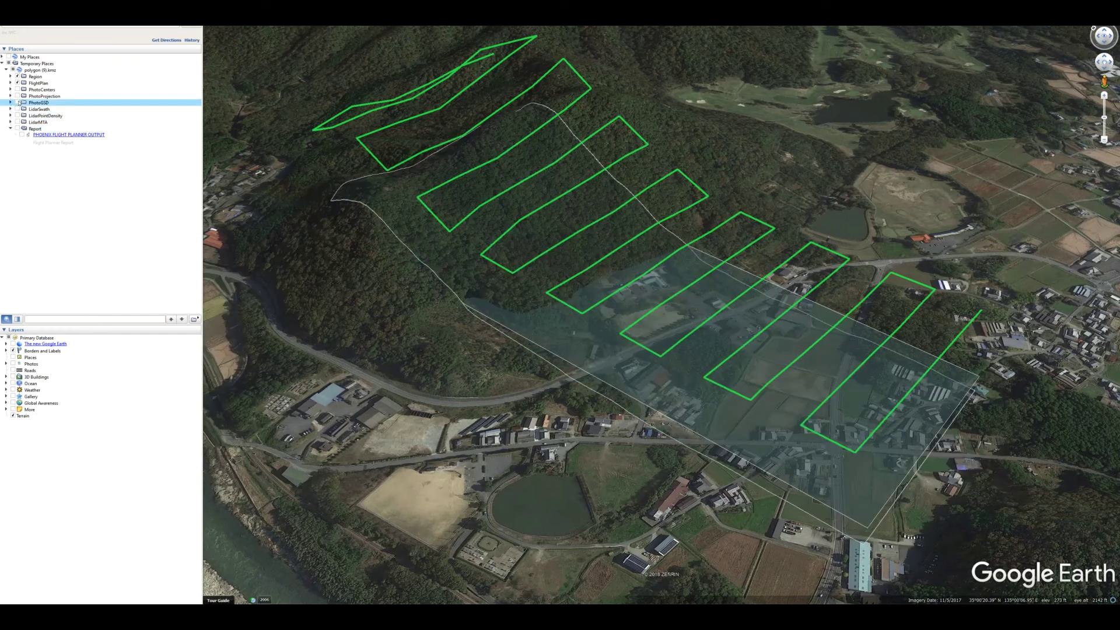
pyautogui.click(19, 103)
pyautogui.click(18, 102)
pyautogui.click(18, 109)
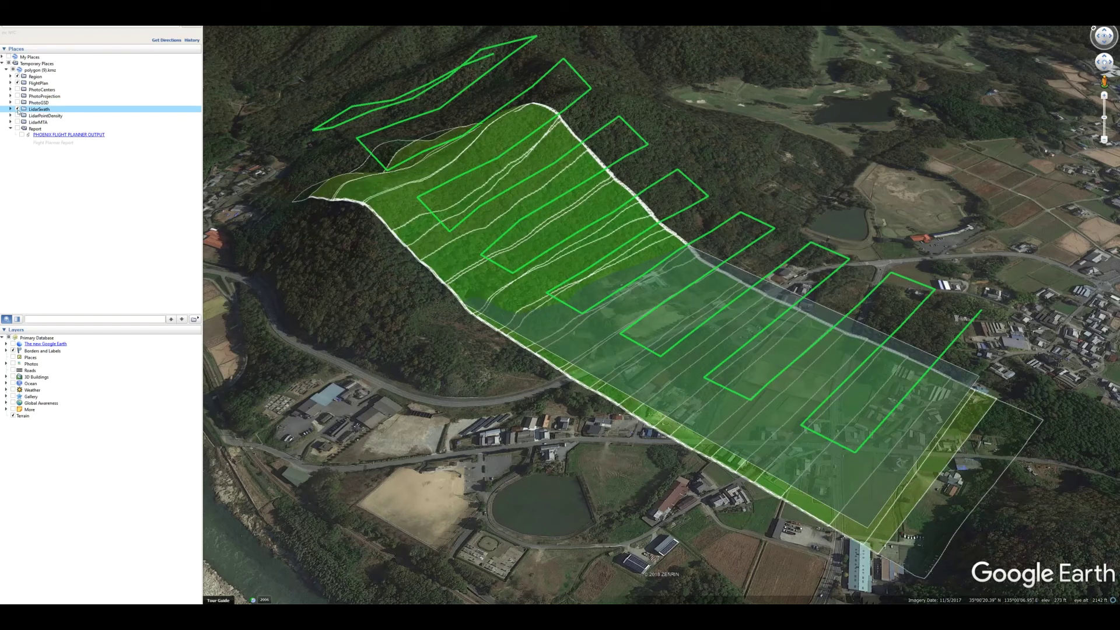
pyautogui.click(17, 109)
# Step: Display the LidarPointDensity layer to examine it over the terrain, and replace it with the LidarMTA layer
pyautogui.click(17, 116)
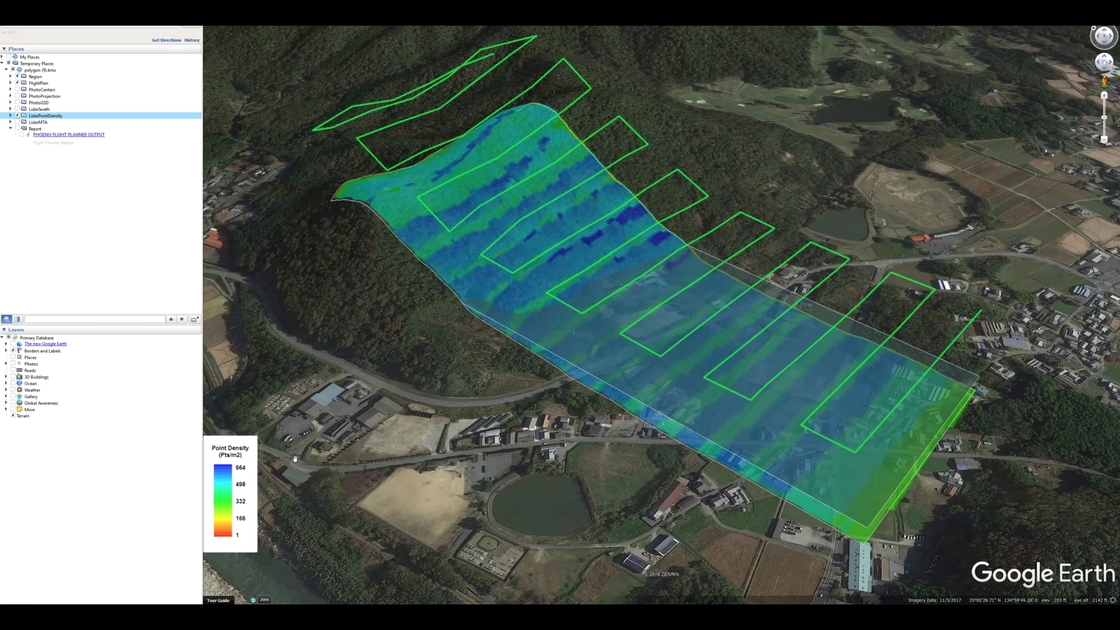
pyautogui.moveTo(619, 214); pyautogui.dragTo(596, 224)
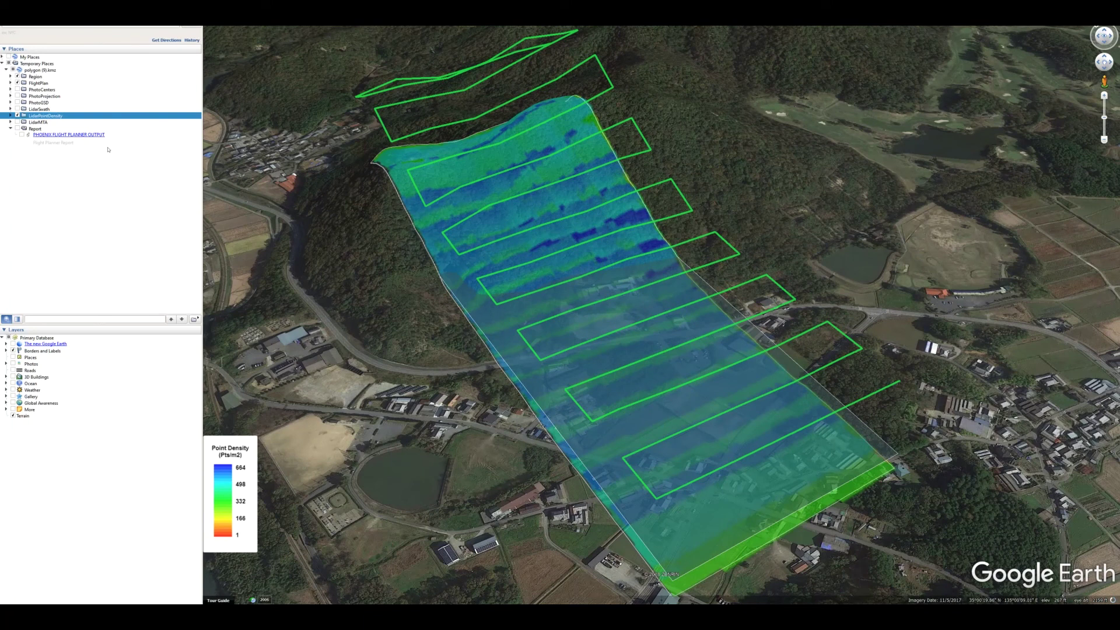
pyautogui.click(17, 115)
pyautogui.click(18, 122)
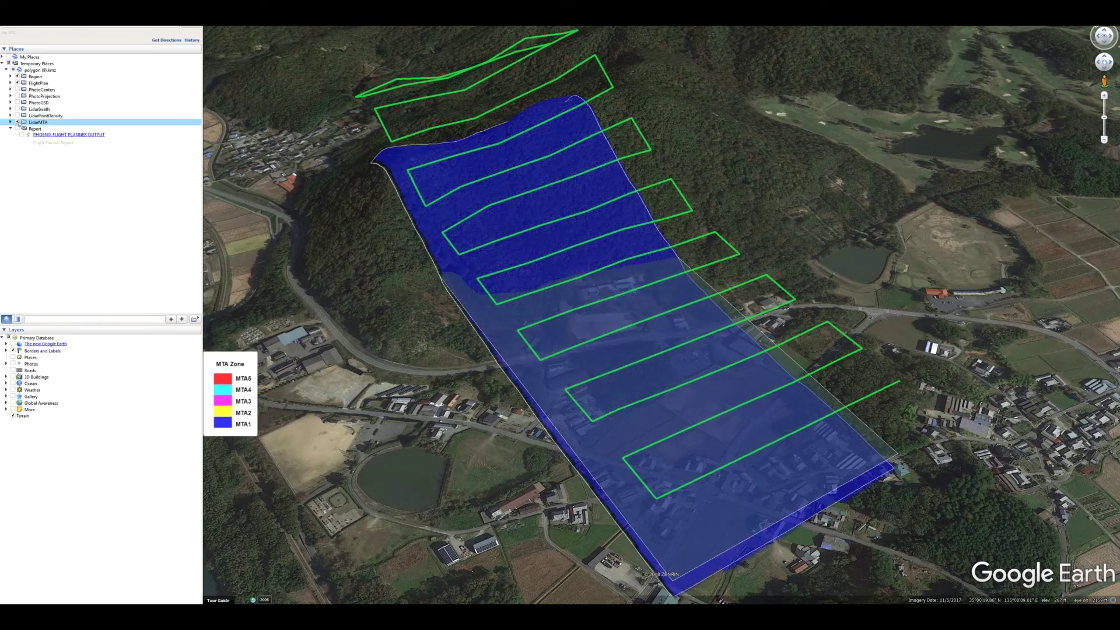
# Step: Replace the LidarMTA layer with the Report layer and review the PHOENIX FLIGHT PLANNER OUTPUT report, closing it after reading
pyautogui.click(17, 122)
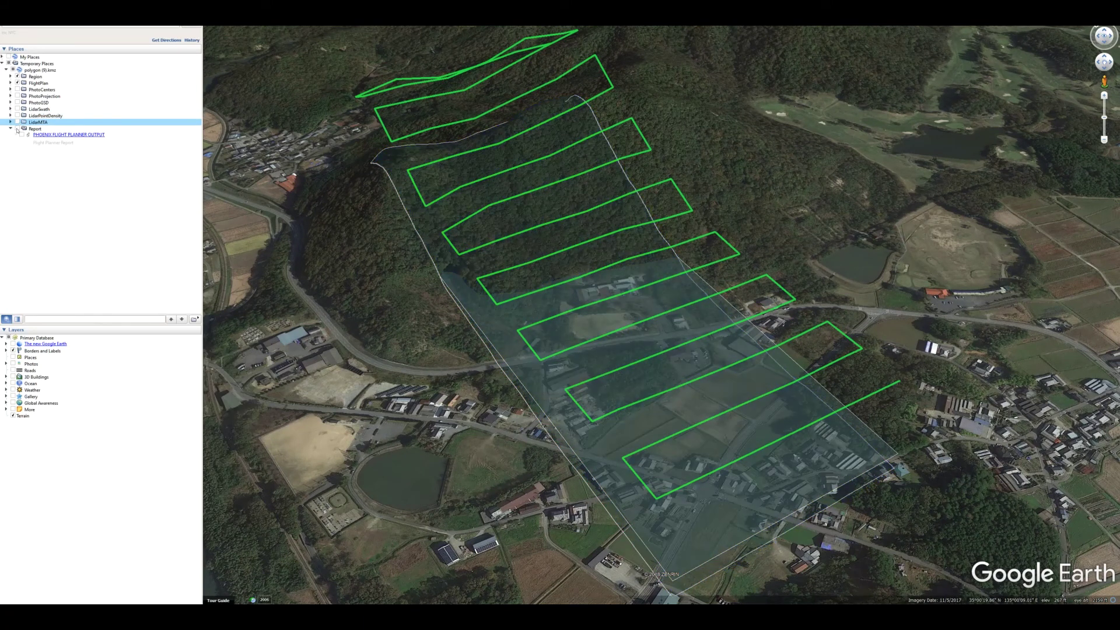
pyautogui.click(17, 128)
pyautogui.click(39, 135)
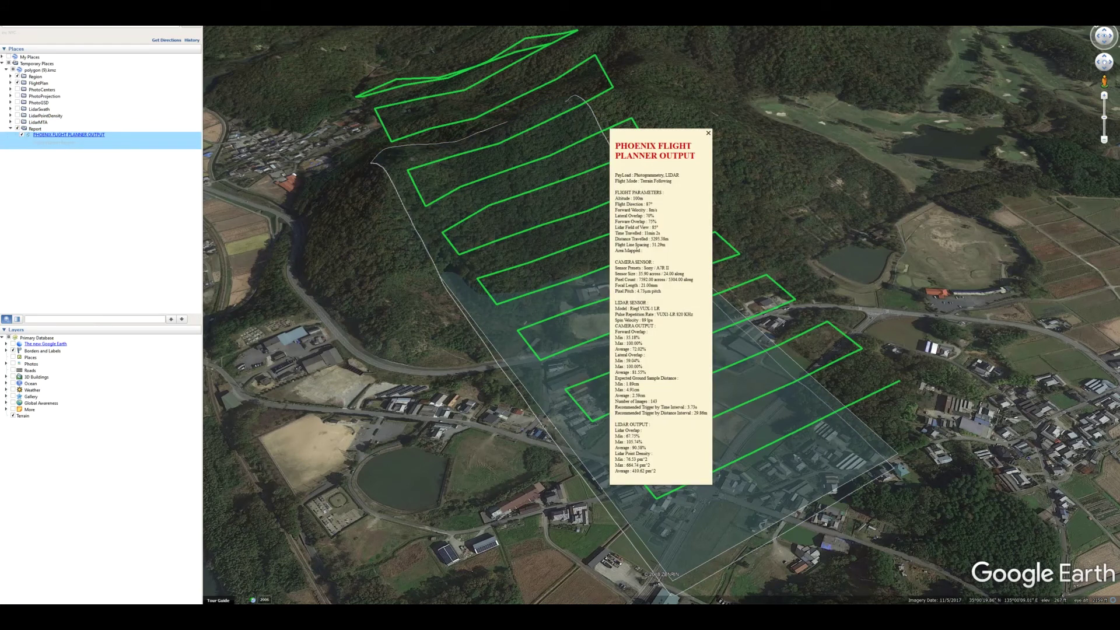
pyautogui.click(708, 133)
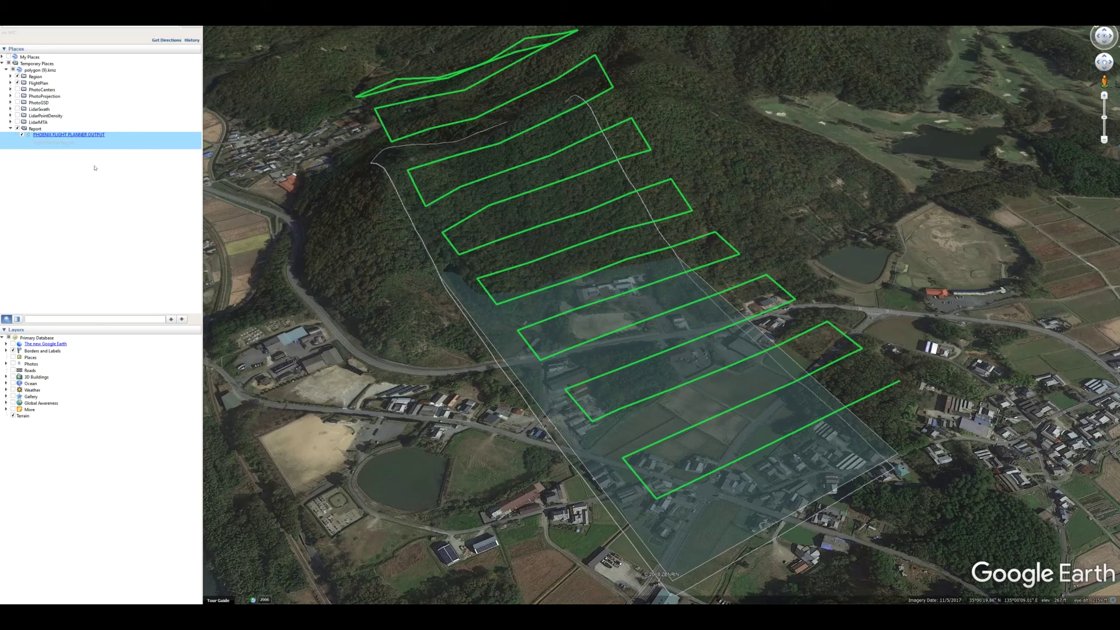
pyautogui.click(69, 135)
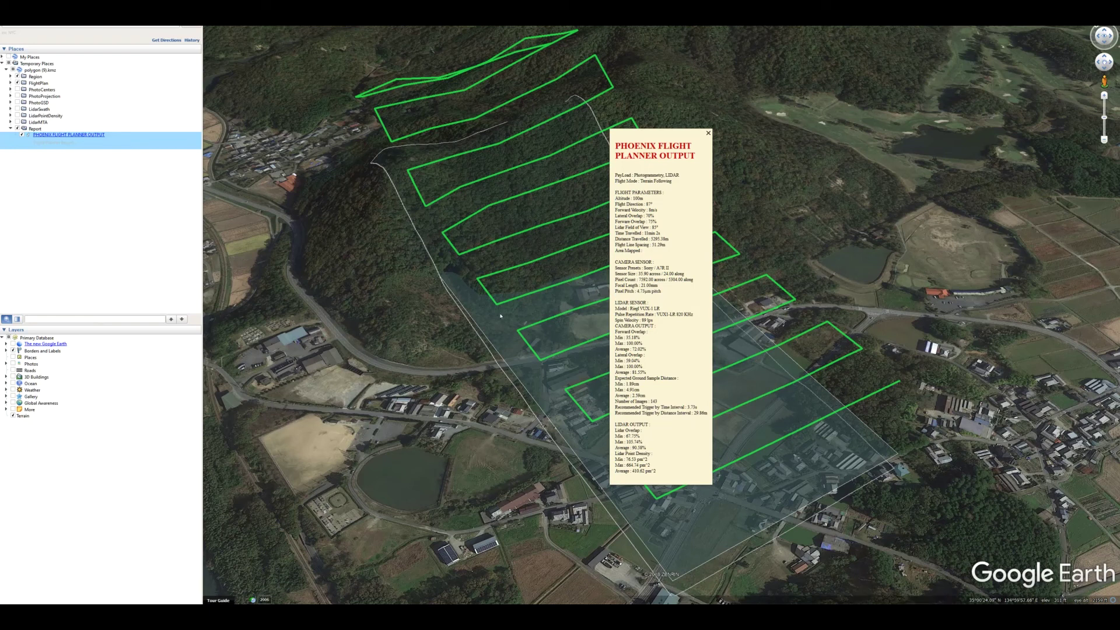
pyautogui.click(707, 133)
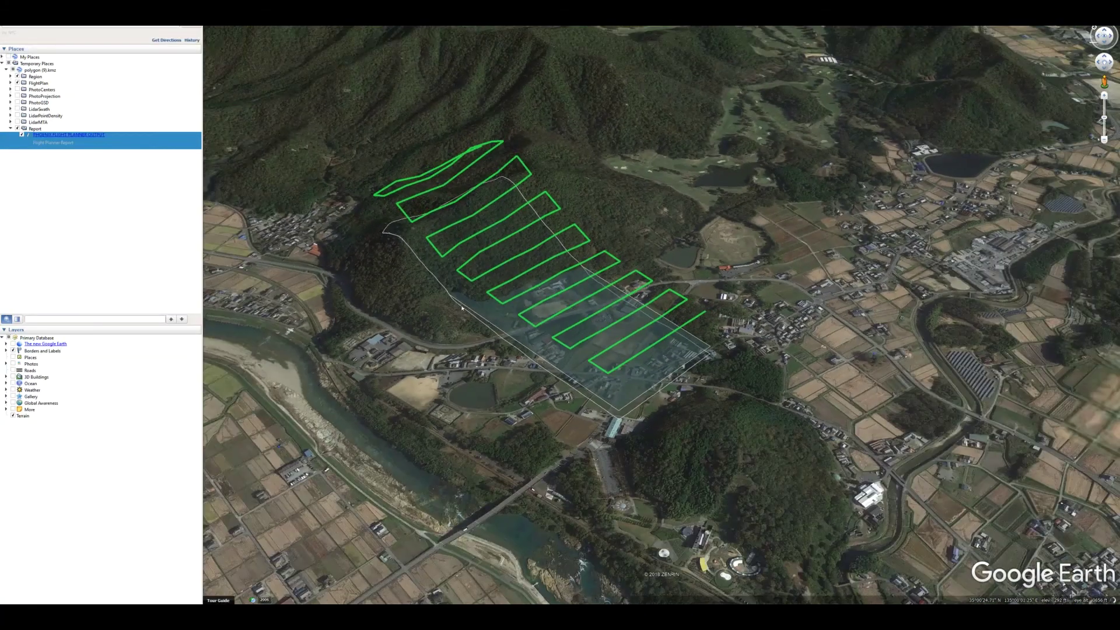
pyautogui.scroll(3, 475, 344)
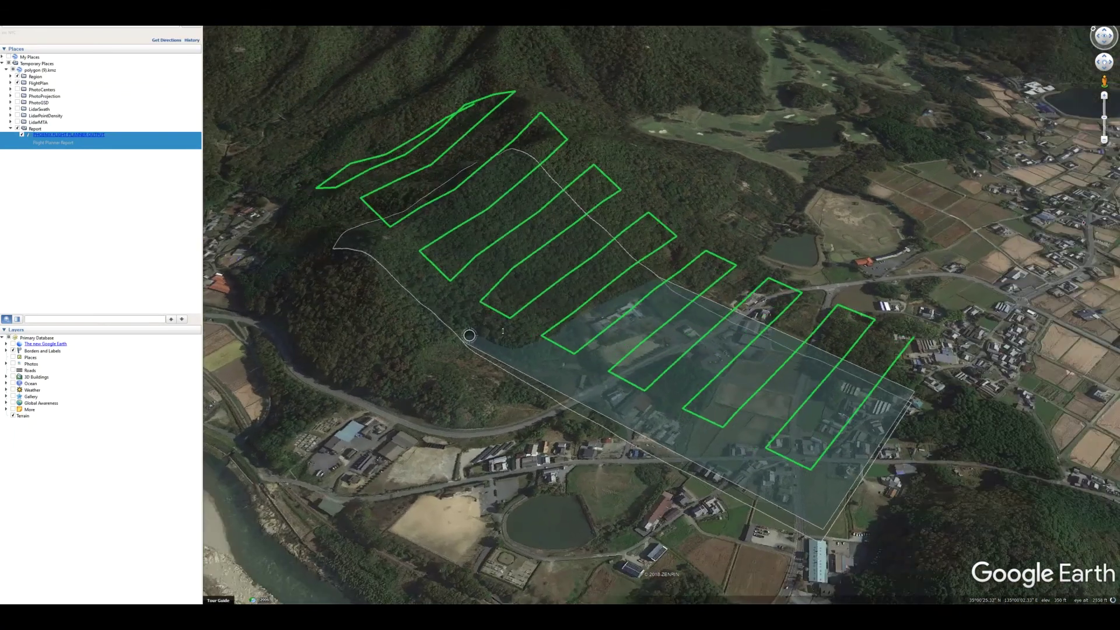
pyautogui.moveTo(502, 330)
pyautogui.mouseDown()
pyautogui.moveTo(572, 369)
pyautogui.moveTo(545, 362)
pyautogui.mouseUp()
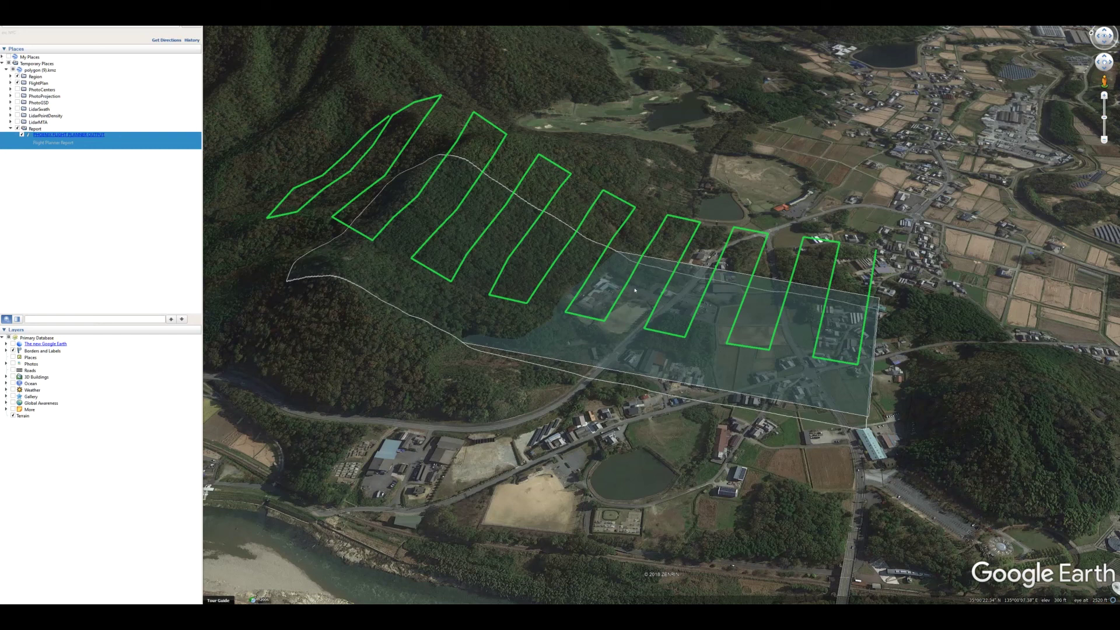
pyautogui.scroll(-3, 635, 290)
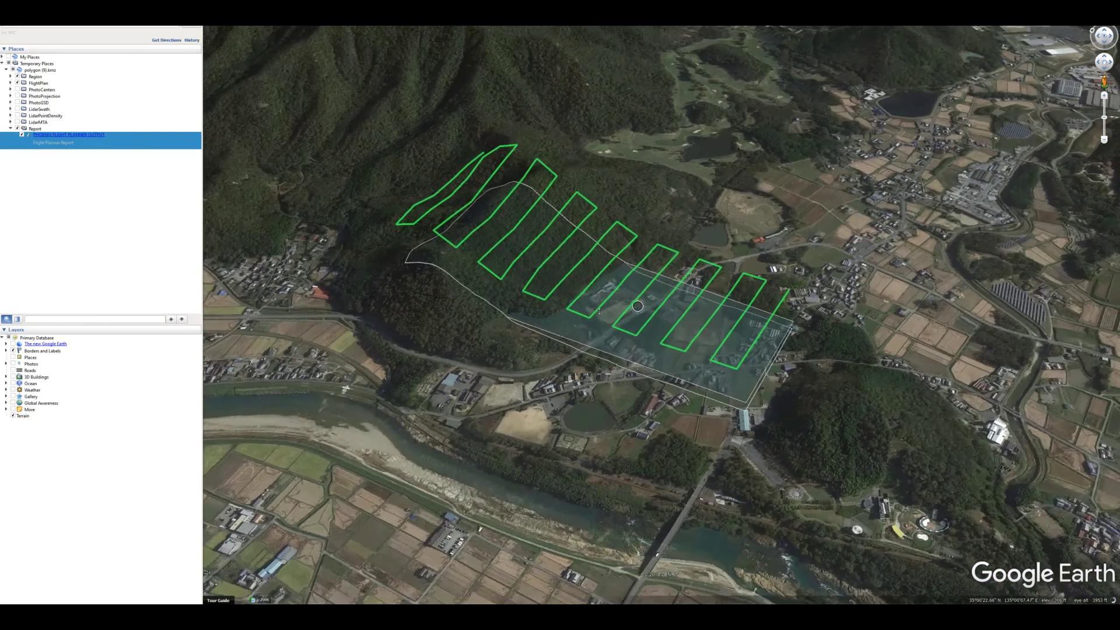
pyautogui.scroll(1, 583, 374)
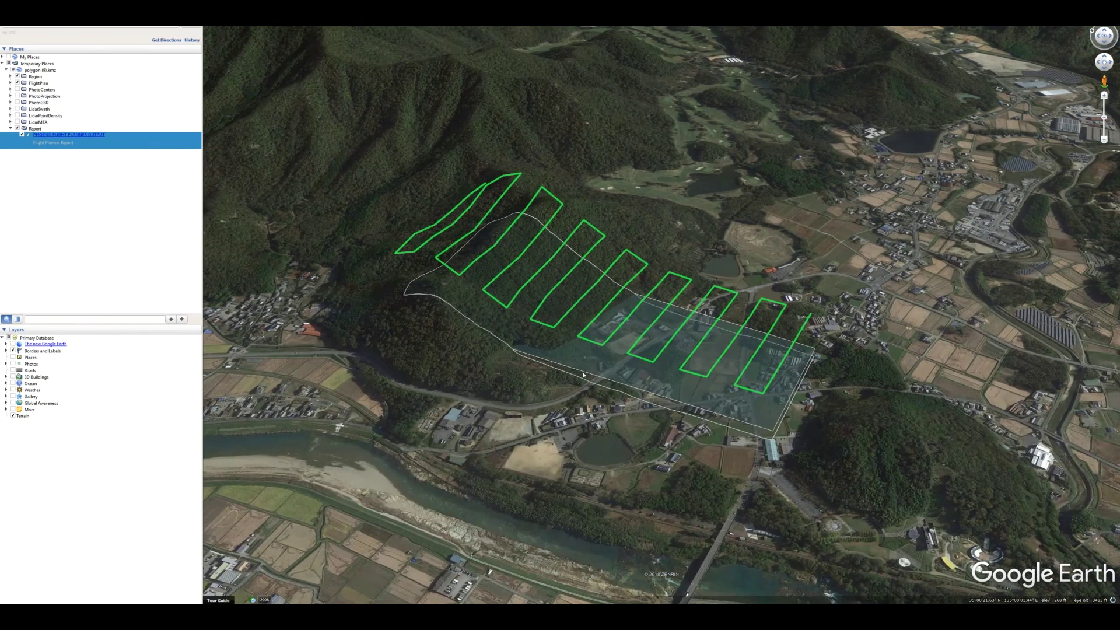